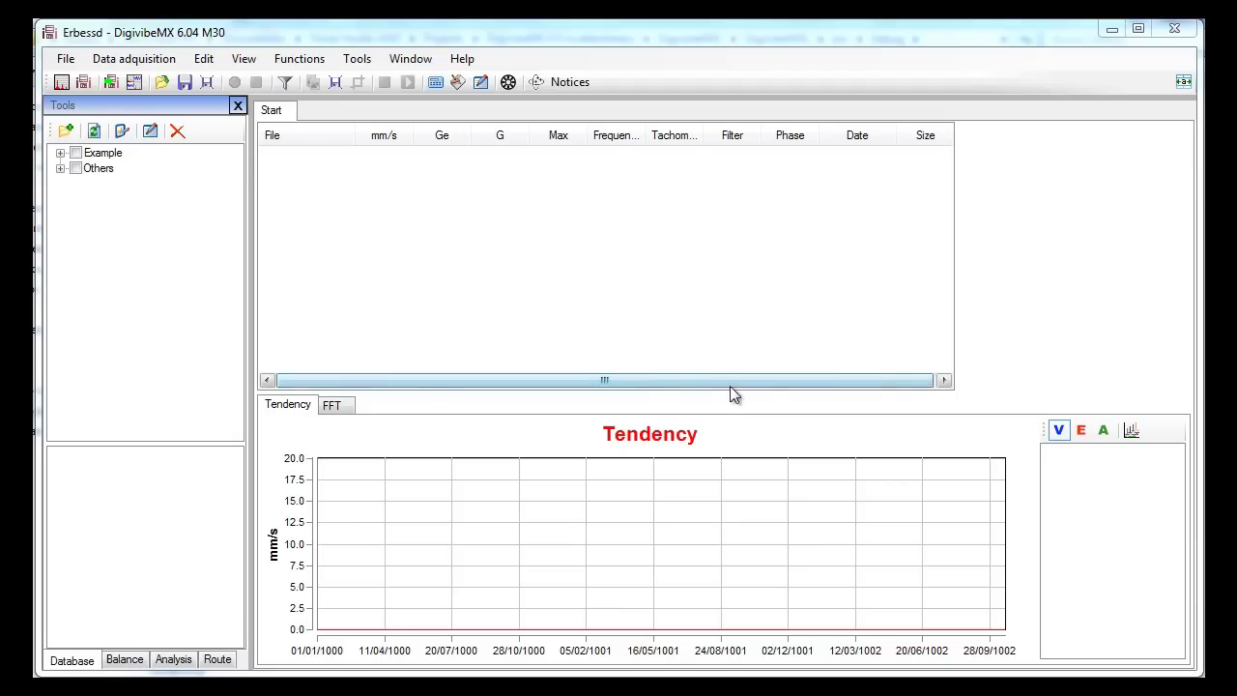
# Step: Expand Example, Area 1 and Machine 1 to list its dates from 2010-01-01 to 2010-04-27
pyautogui.click(61, 154)
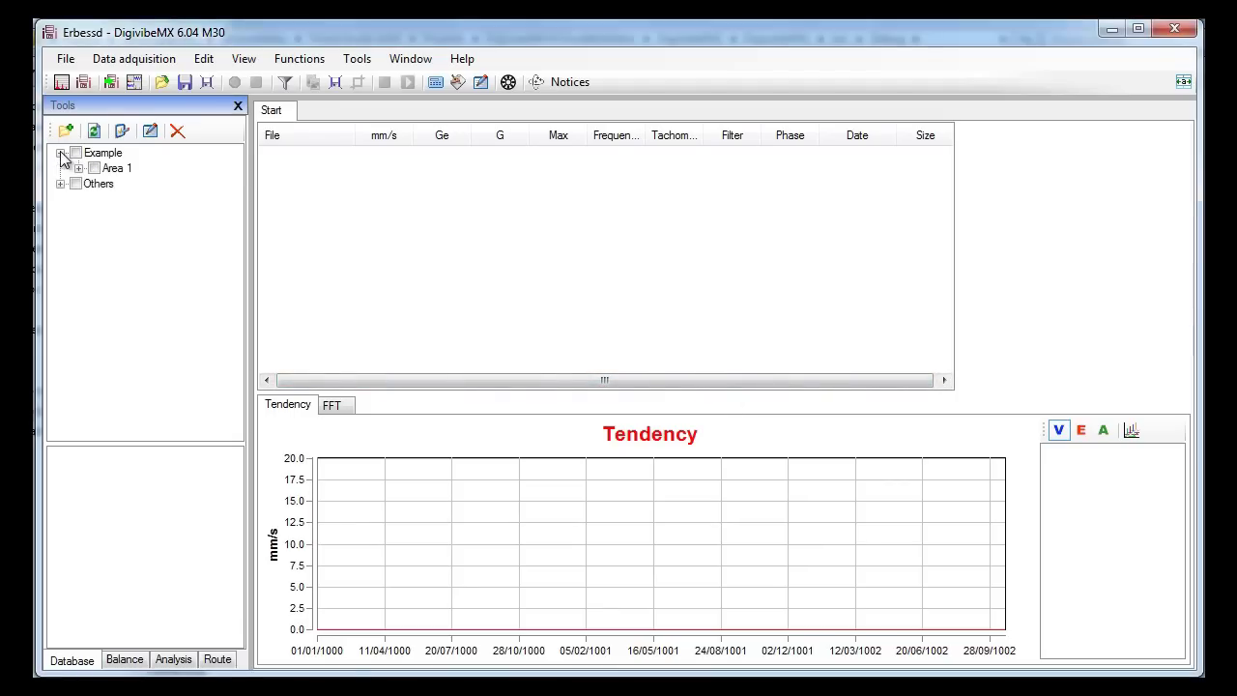
pyautogui.click(80, 169)
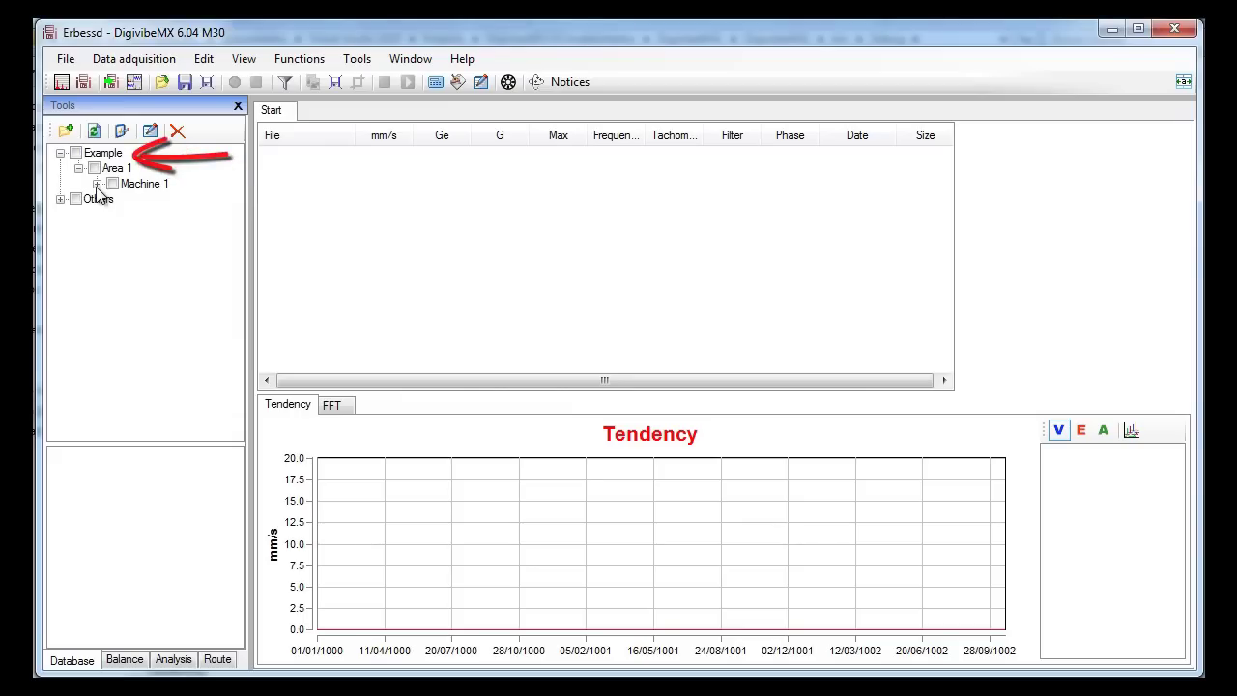
pyautogui.click(97, 184)
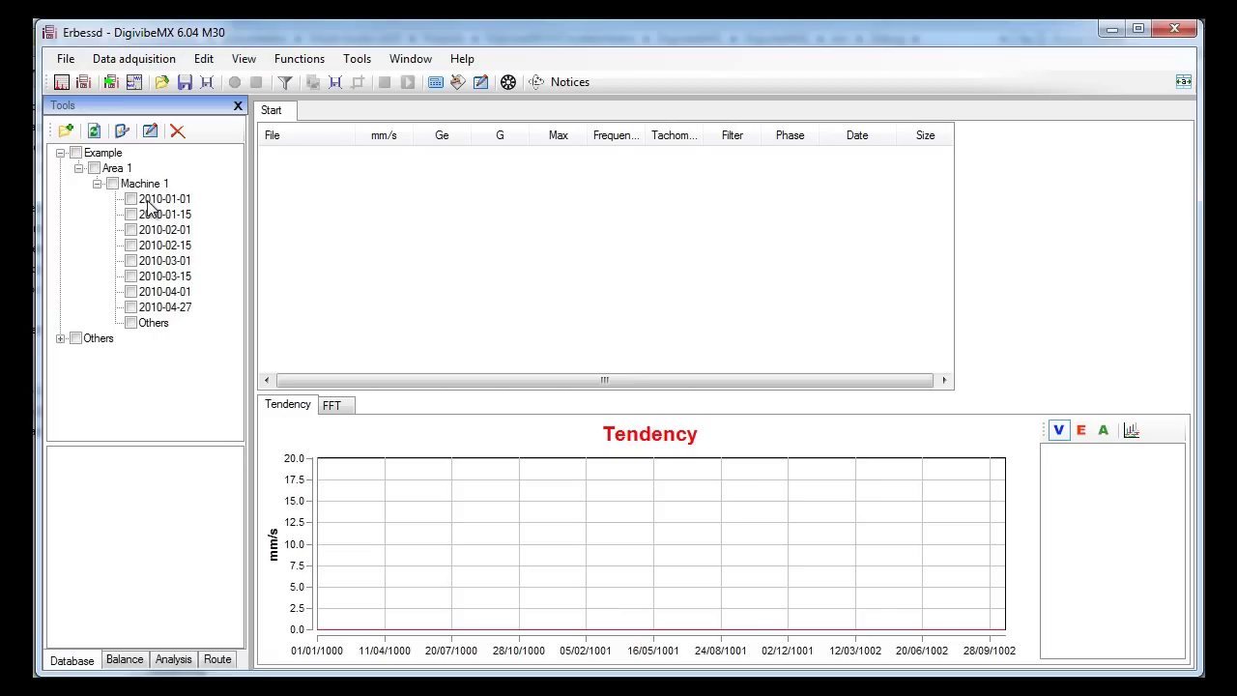
# Step: Load Machine 1's trend, zoom into the 2010 measurements and plot only the 2H curve
pyautogui.click(147, 184)
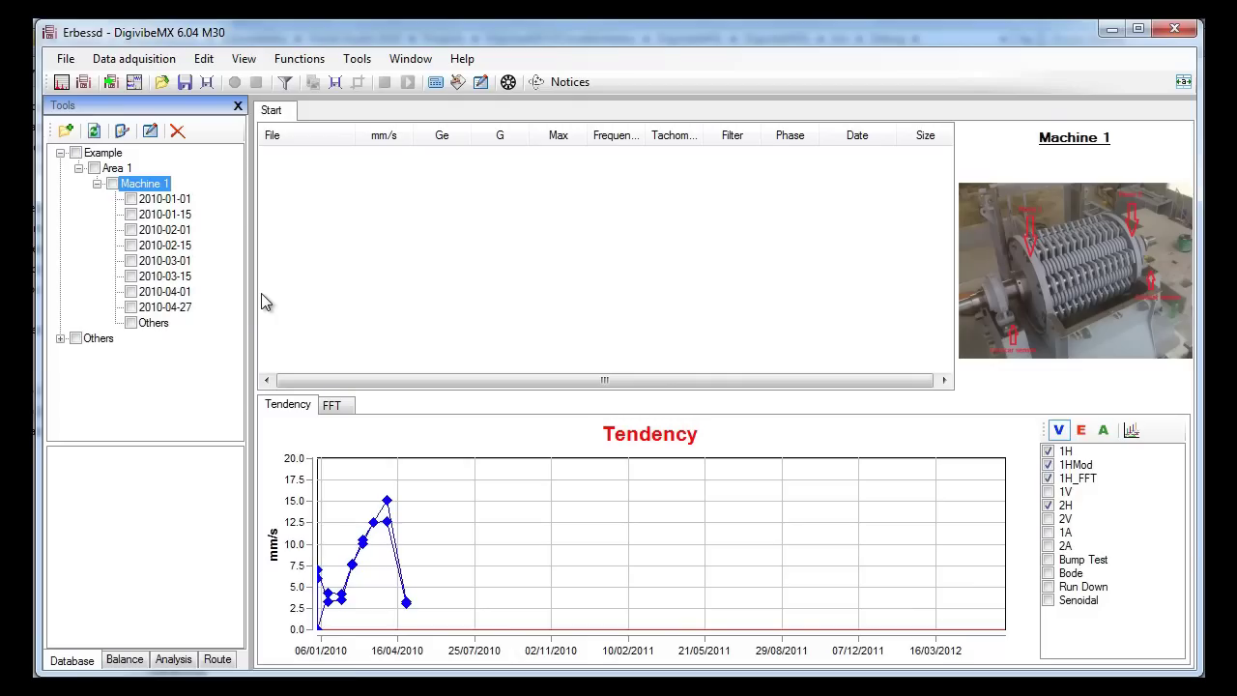
pyautogui.moveTo(402, 518); pyautogui.dragTo(320, 524)
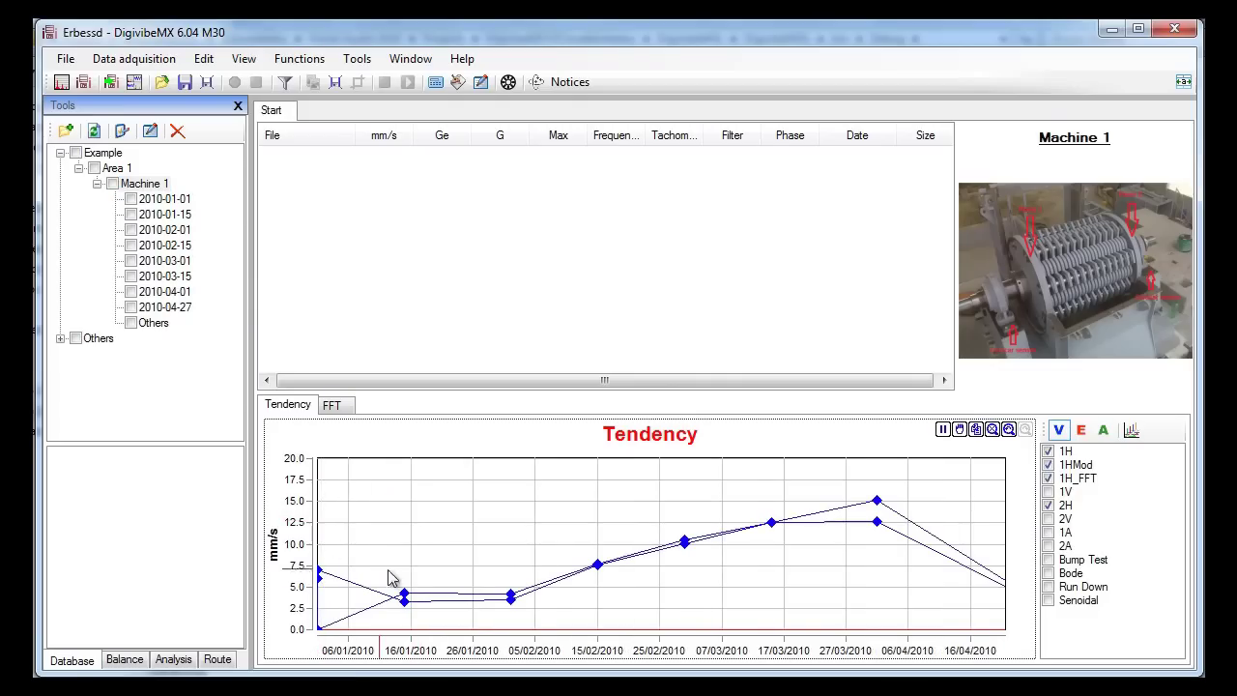
pyautogui.click(1050, 507)
pyautogui.click(1049, 478)
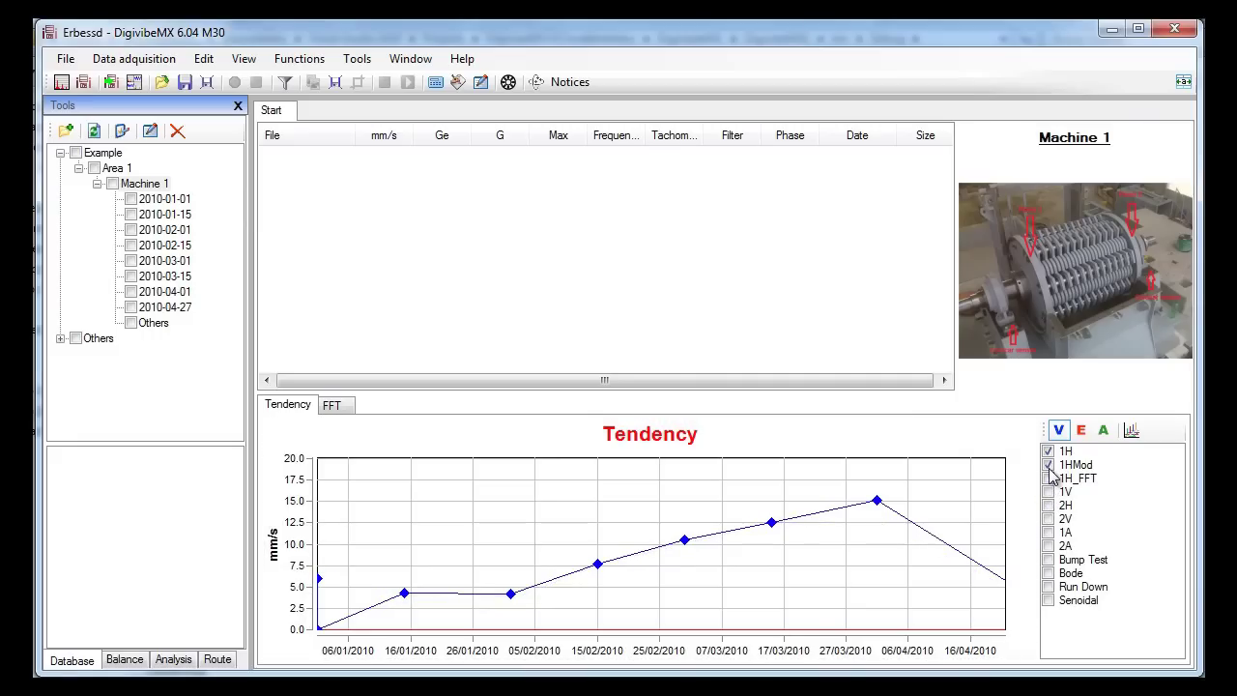
pyautogui.click(1049, 451)
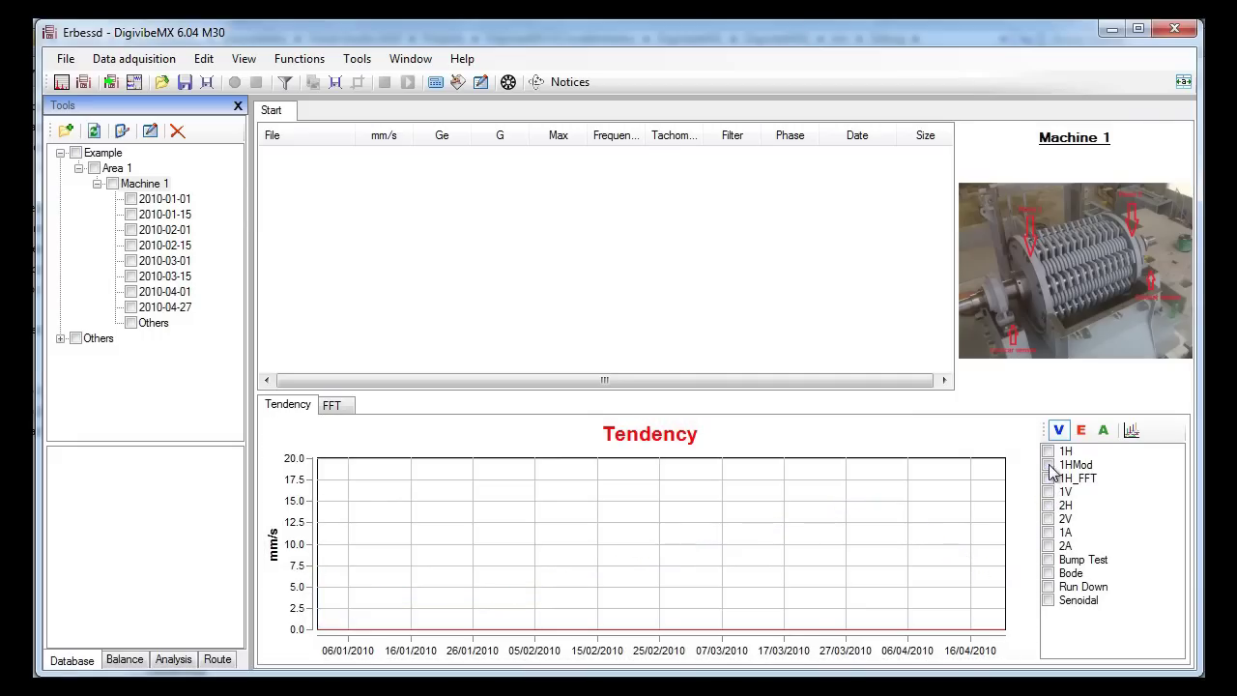
pyautogui.click(1049, 505)
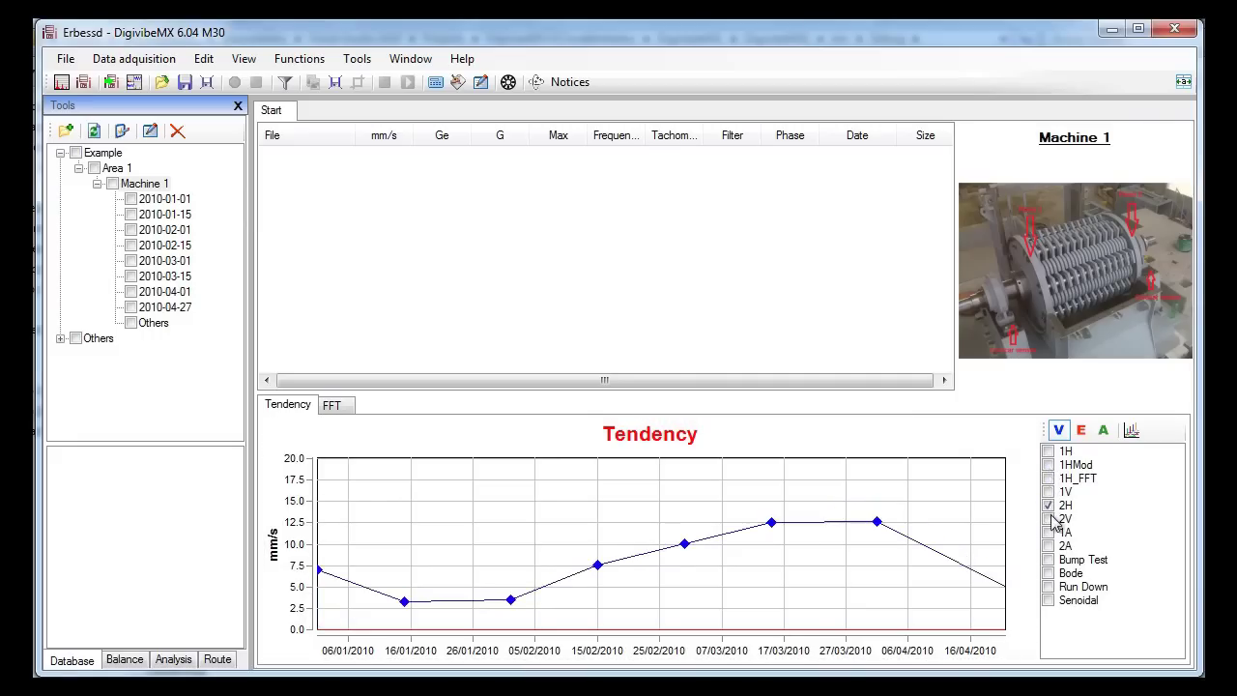
# Step: Add the envelope and acceleration trends, then remove them to keep velocity in mm/s
pyautogui.click(1083, 433)
pyautogui.click(1109, 438)
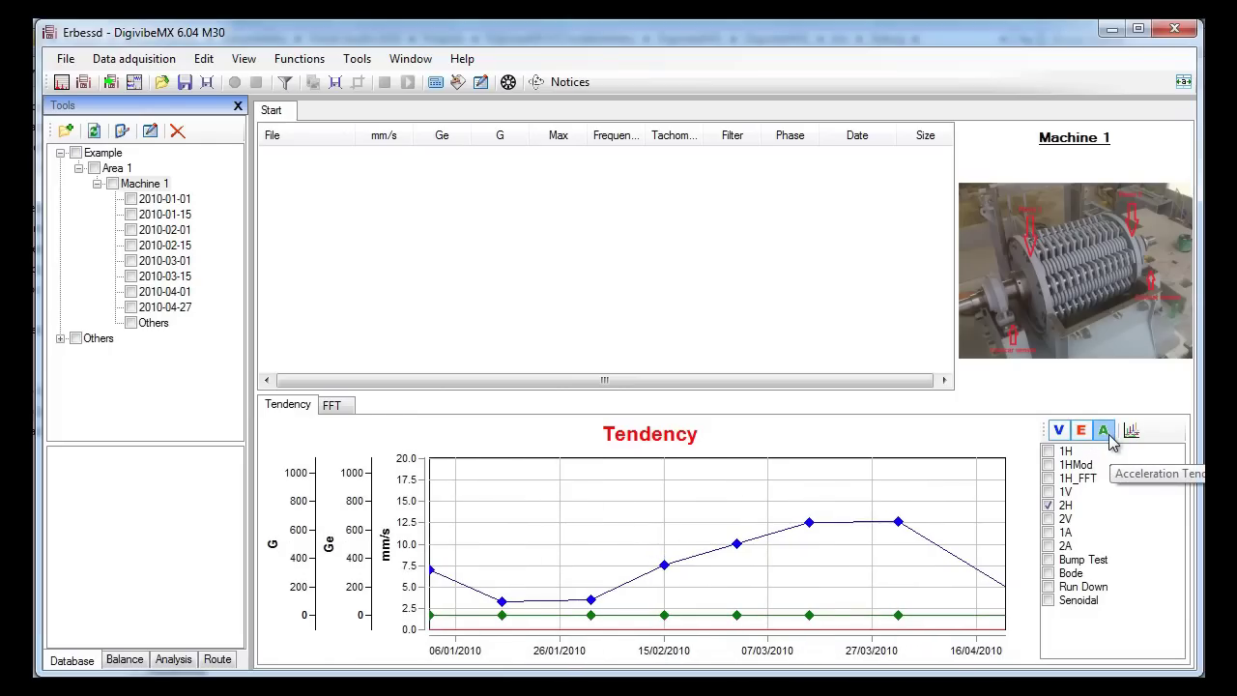
pyautogui.click(1083, 434)
pyautogui.click(1107, 435)
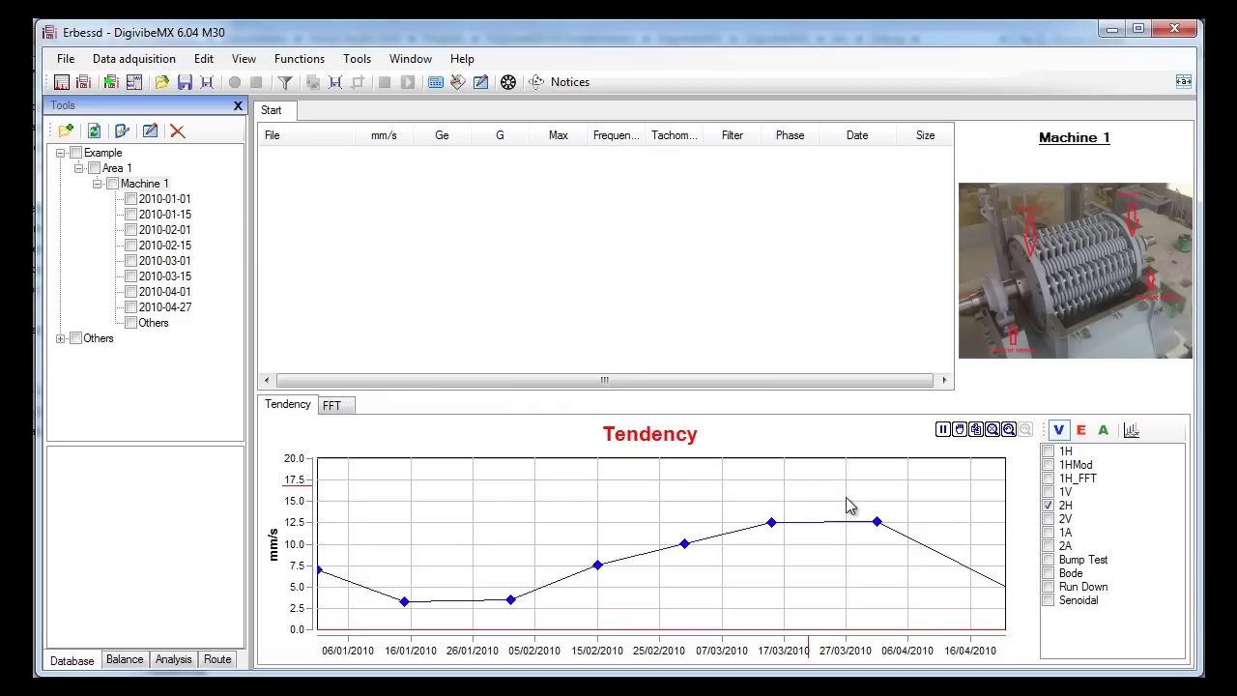
# Step: Open the 2H spectra cascade and set its Zoom X value to 22
pyautogui.click(1133, 434)
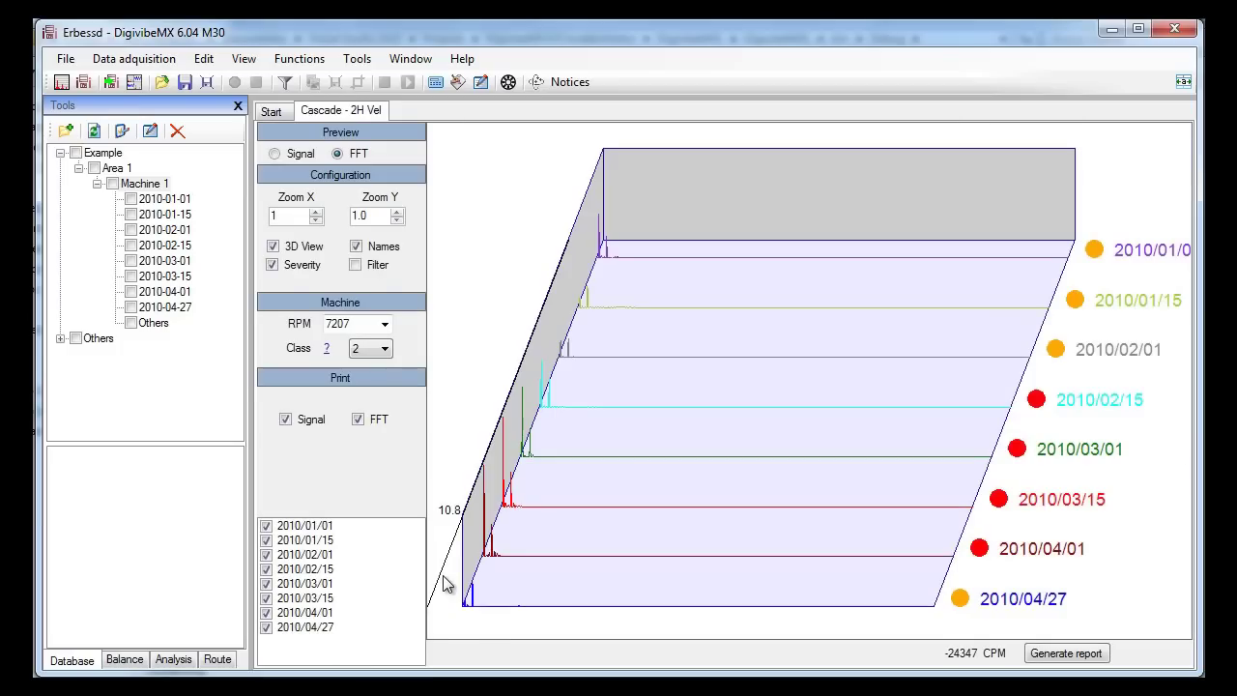
pyautogui.click(296, 218)
pyautogui.write('0')
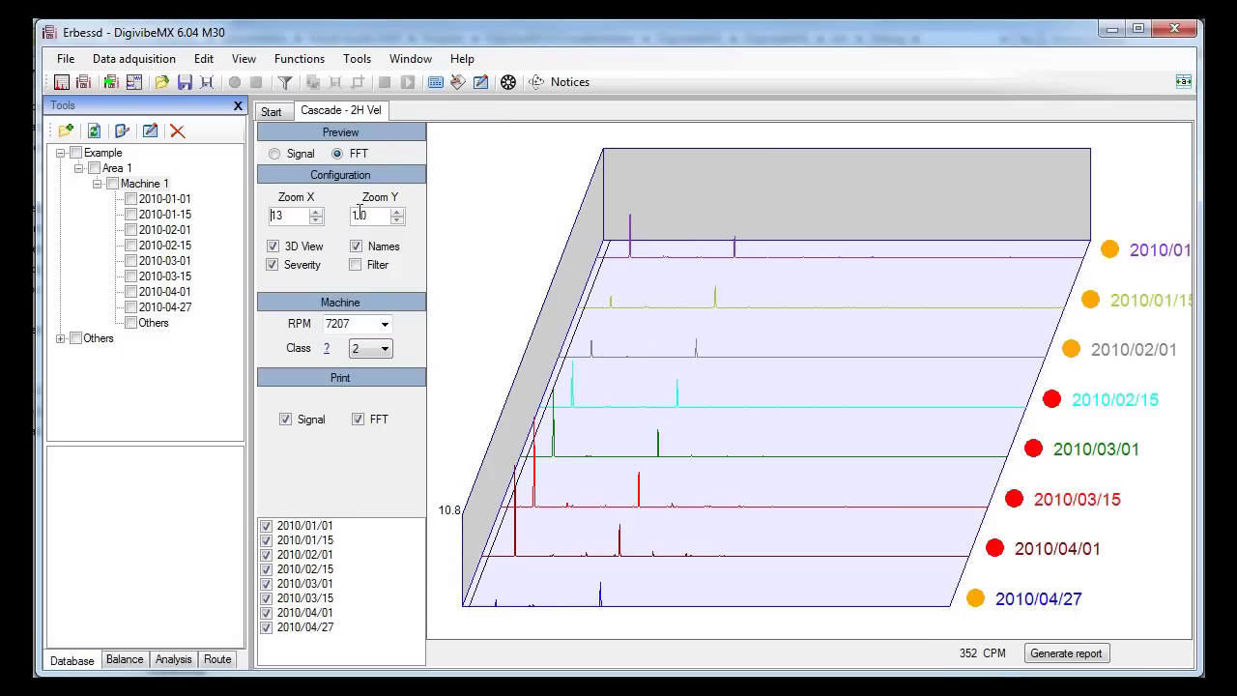
pyautogui.press('BackSpace')
pyautogui.write('6')
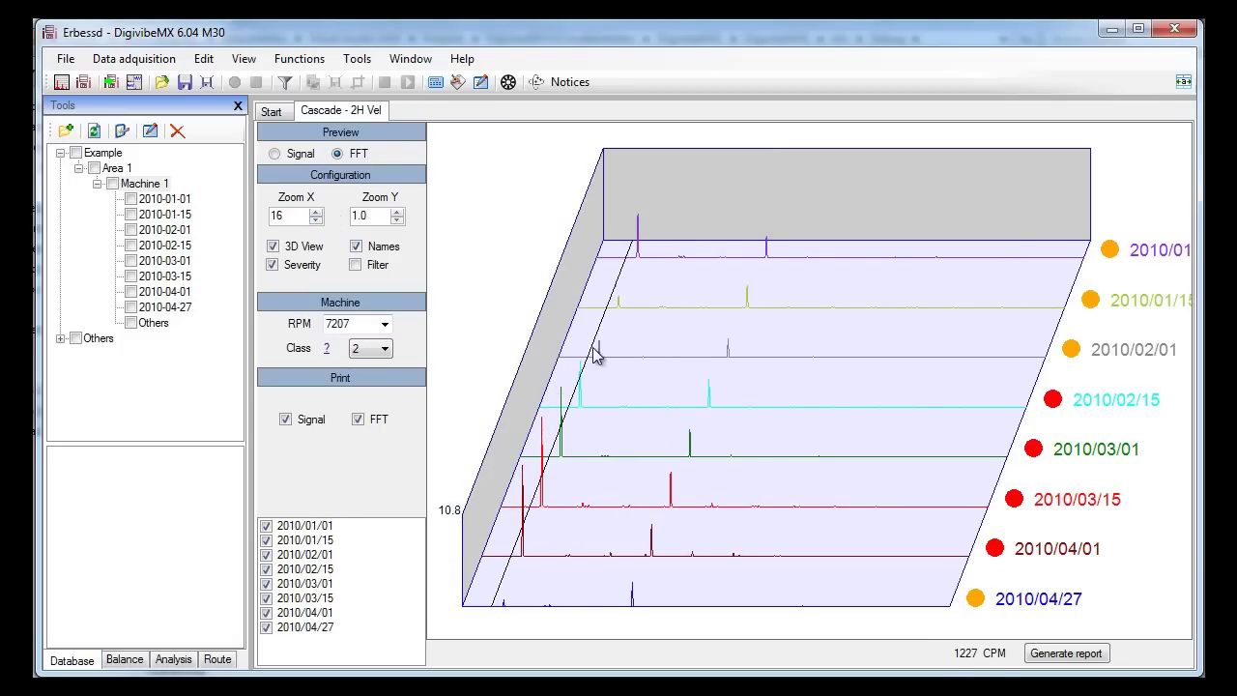
pyautogui.press('BackSpace')
pyautogui.write('9')
pyautogui.press('BackSpace')
pyautogui.press('BackSpace')
pyautogui.write('22')
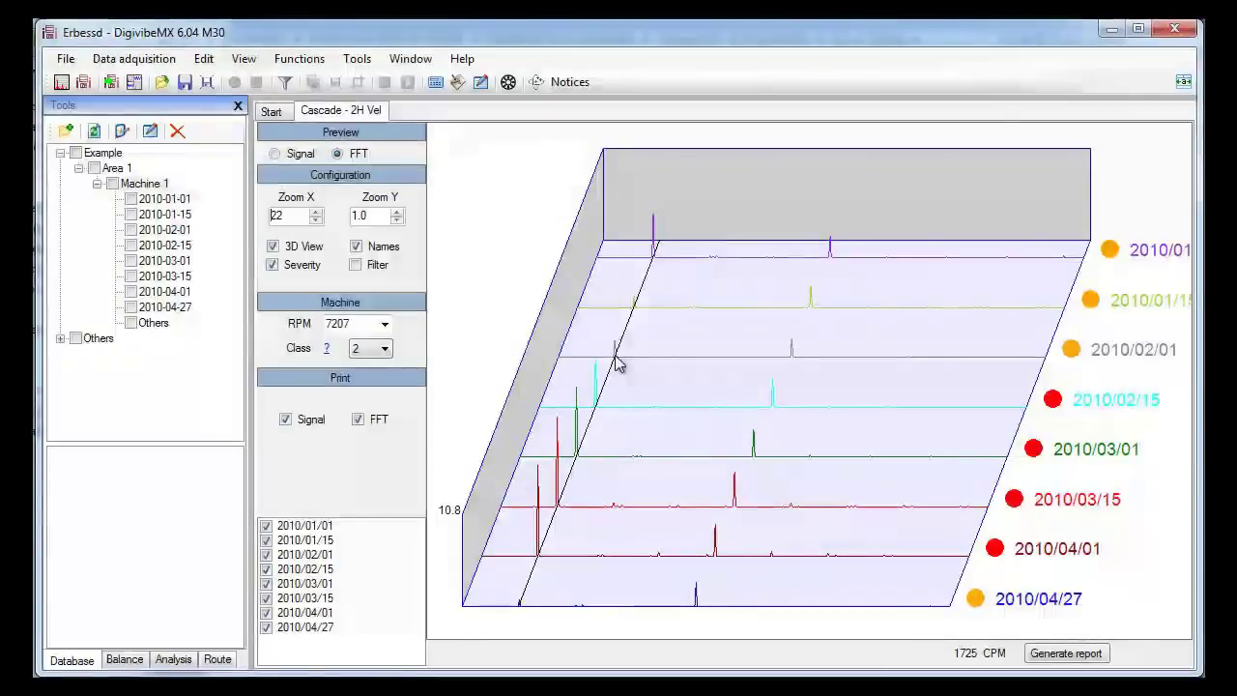
# Step: Raise Zoom Y and hide Names and Severity on the cascade, ending in 3D view
pyautogui.click(272, 247)
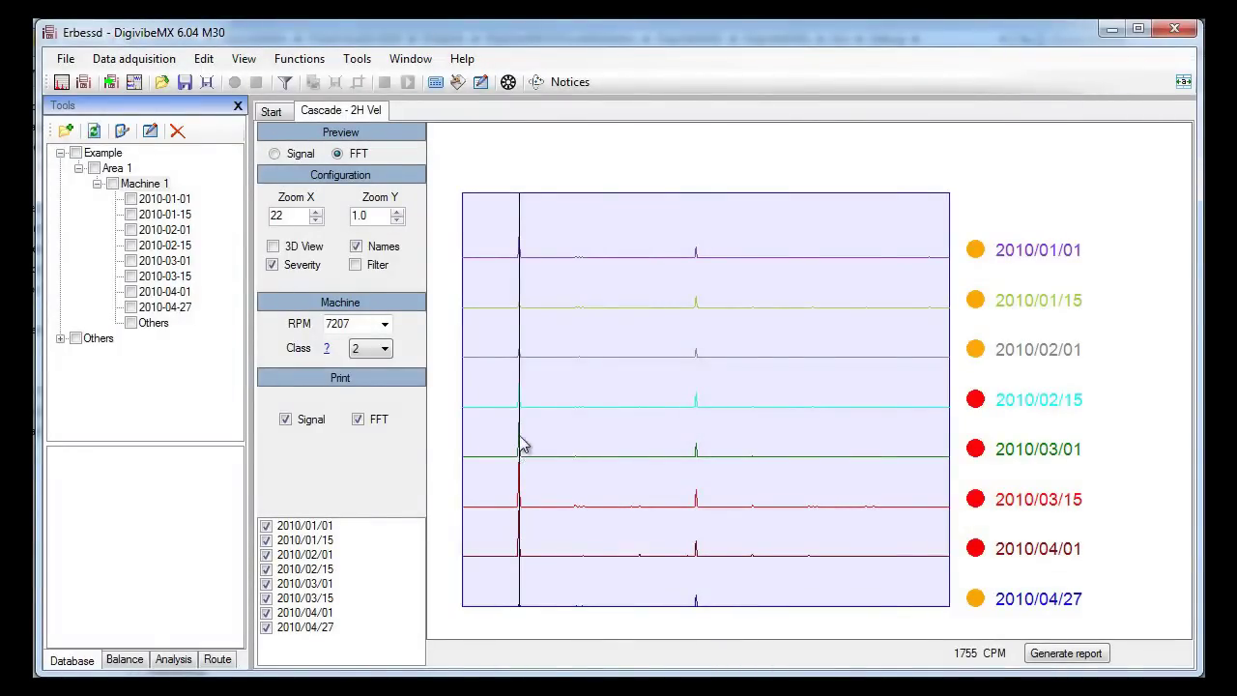
pyautogui.click(397, 213)
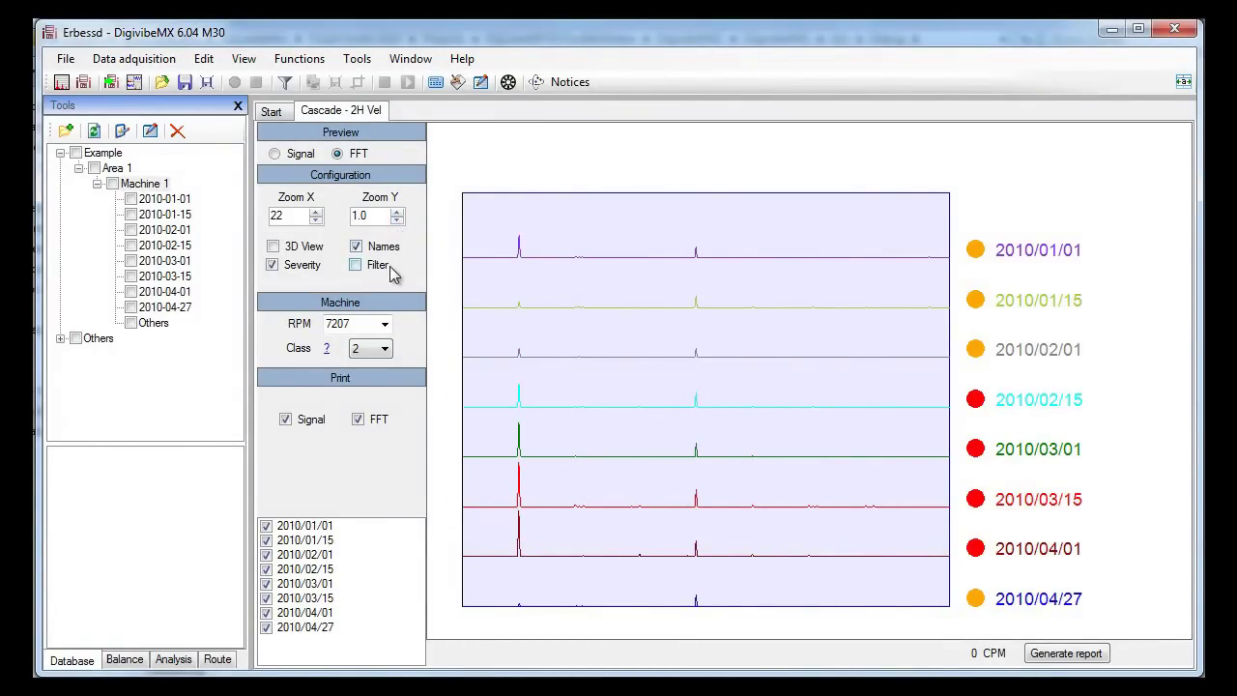
pyautogui.click(356, 247)
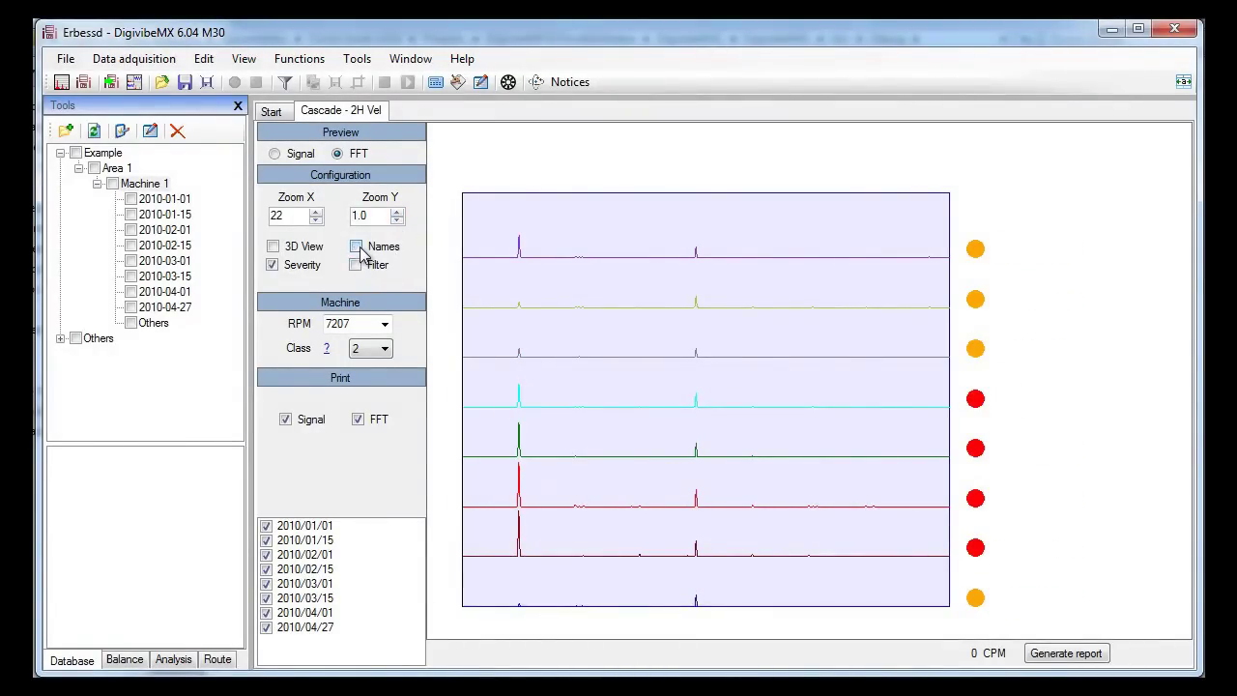
pyautogui.click(274, 265)
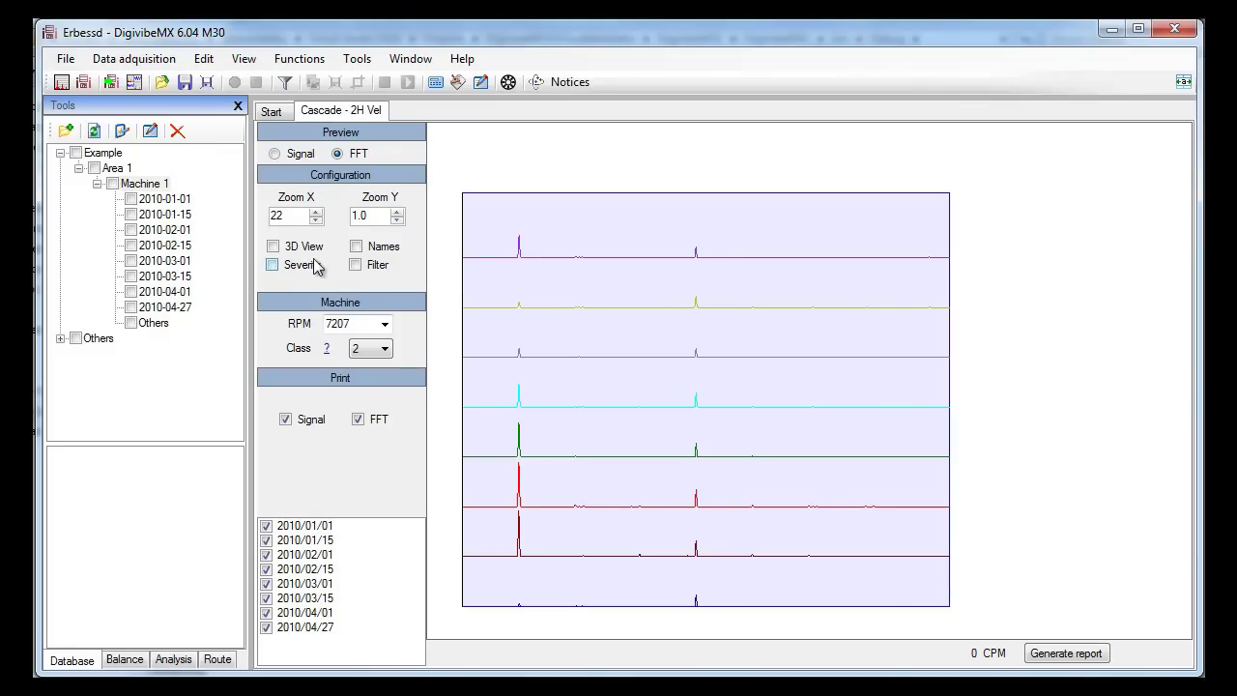
pyautogui.click(274, 247)
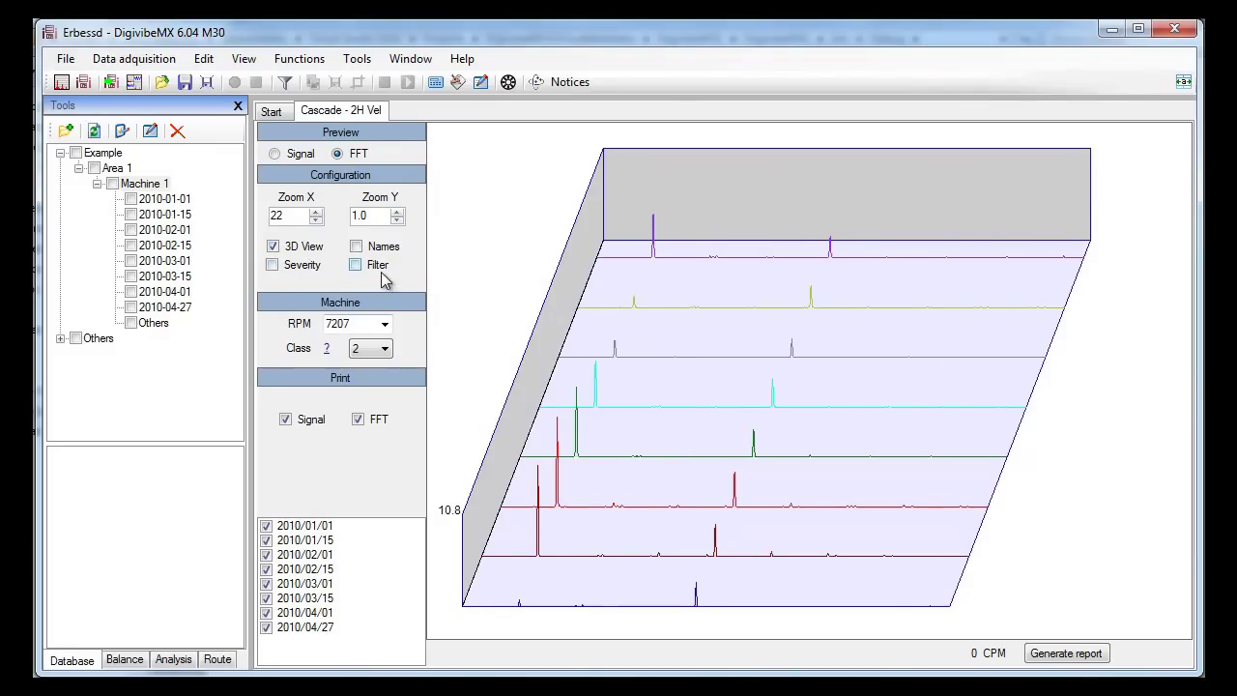
# Step: Compare the Signal waveforms, re-enable Severity and Names, then return to the FFT cascade
pyautogui.click(274, 155)
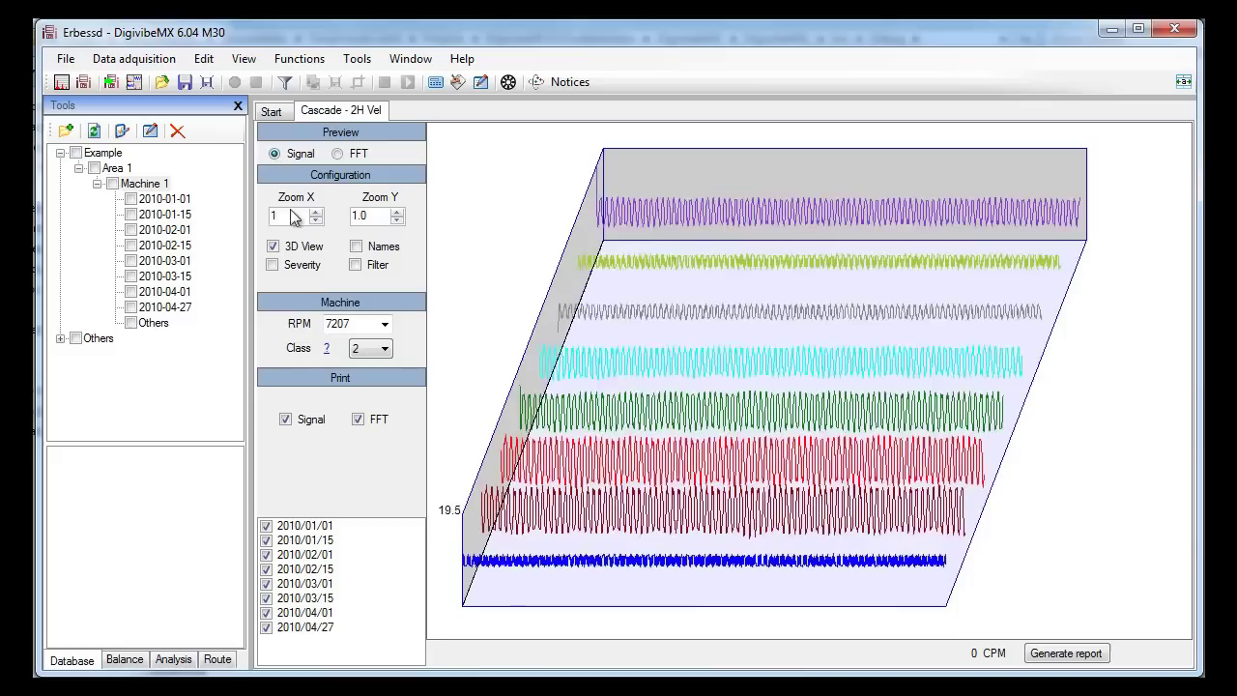
pyautogui.click(271, 264)
pyautogui.click(356, 245)
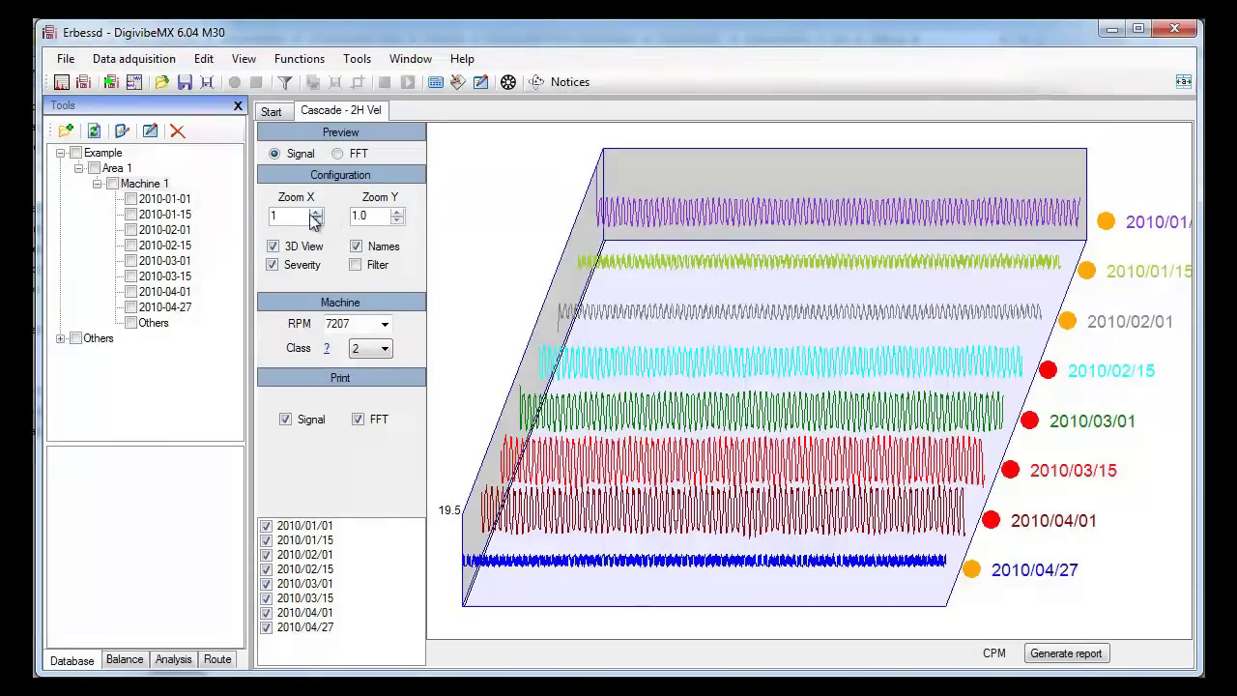
pyautogui.scroll(3, 295, 214)
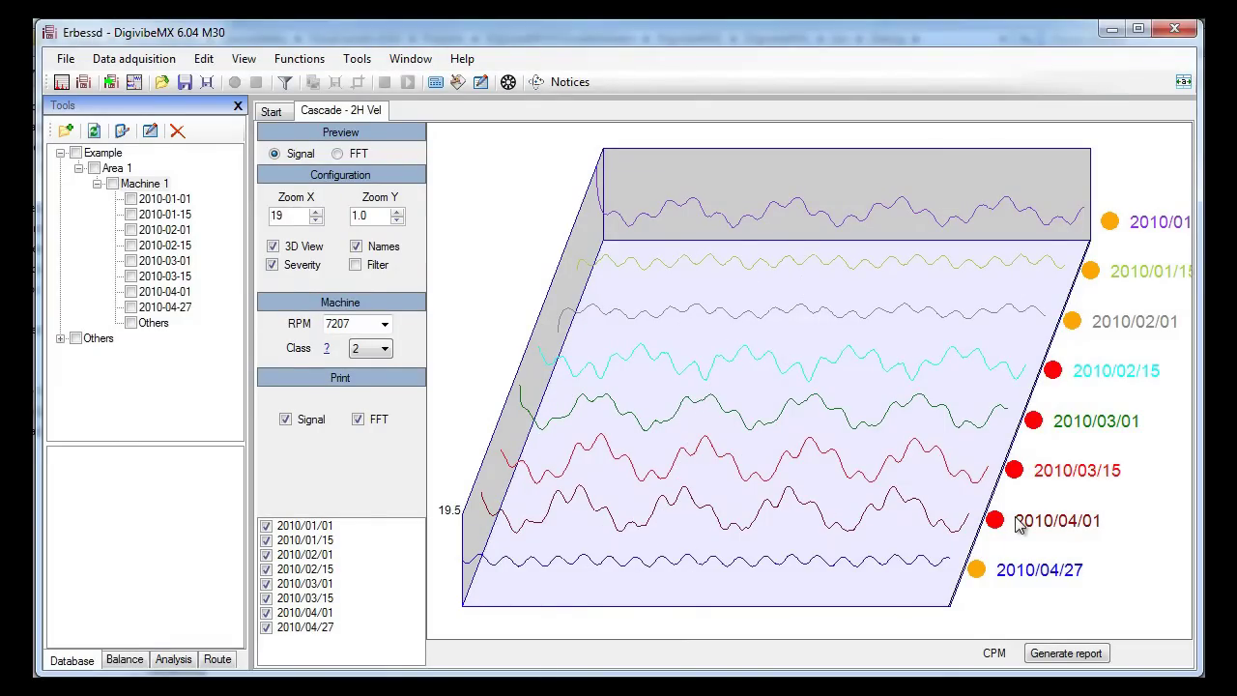
pyautogui.click(338, 155)
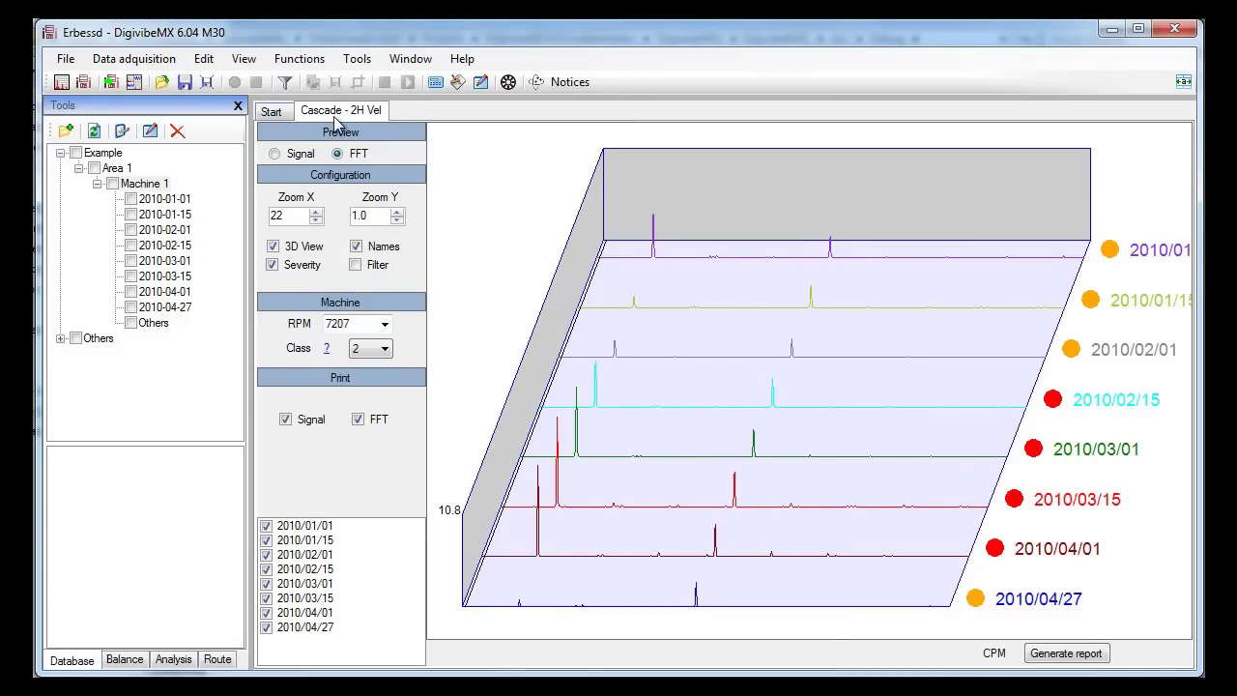
# Step: Close the cascade and list Machine 1's six 2010-01-15 measurements, 1A through 2V
pyautogui.rightClick(345, 114)
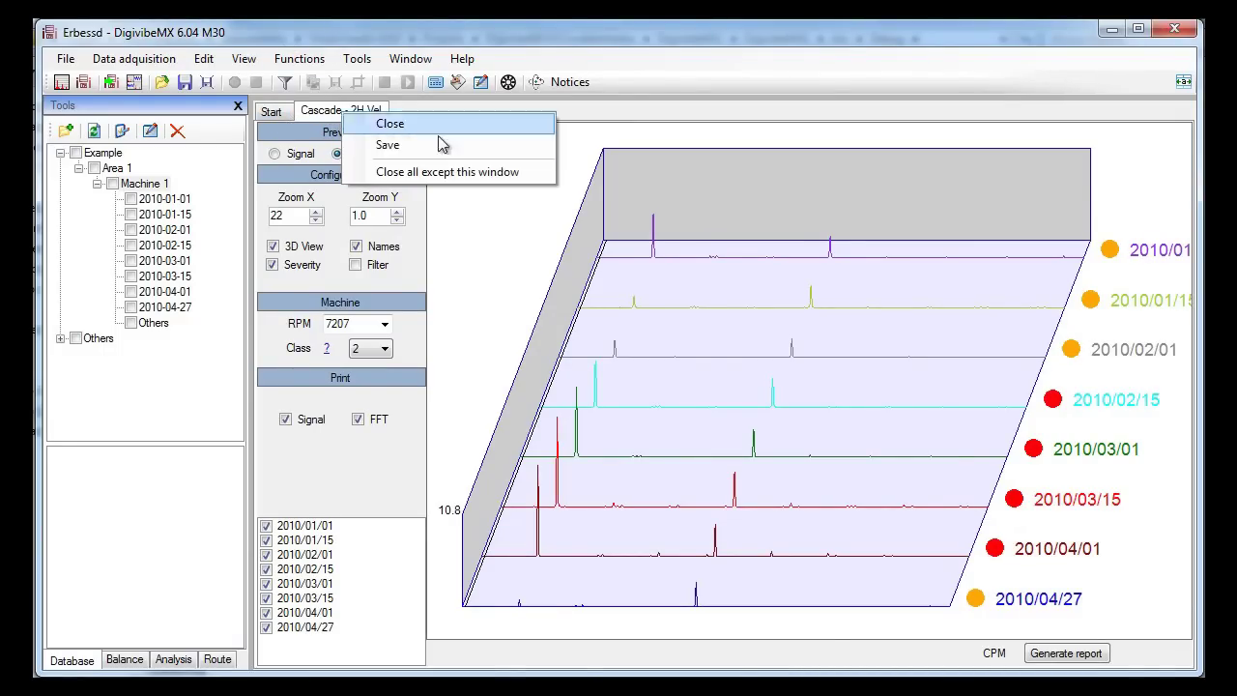
pyautogui.click(425, 123)
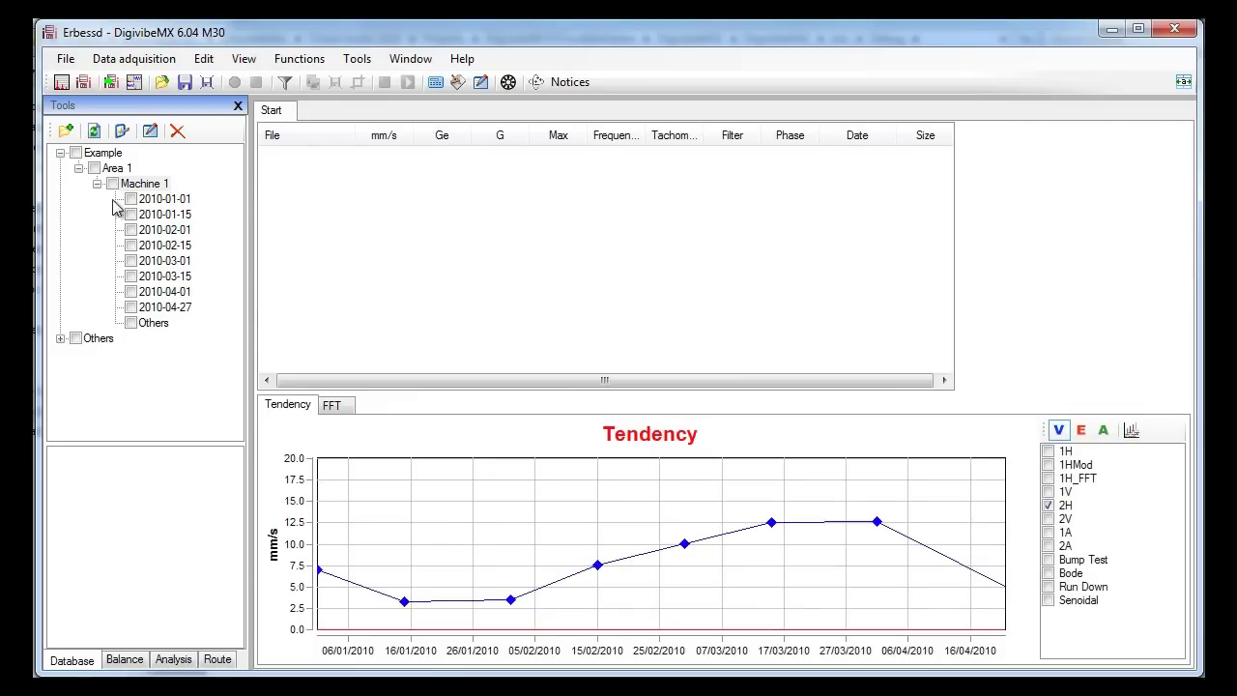
pyautogui.click(145, 184)
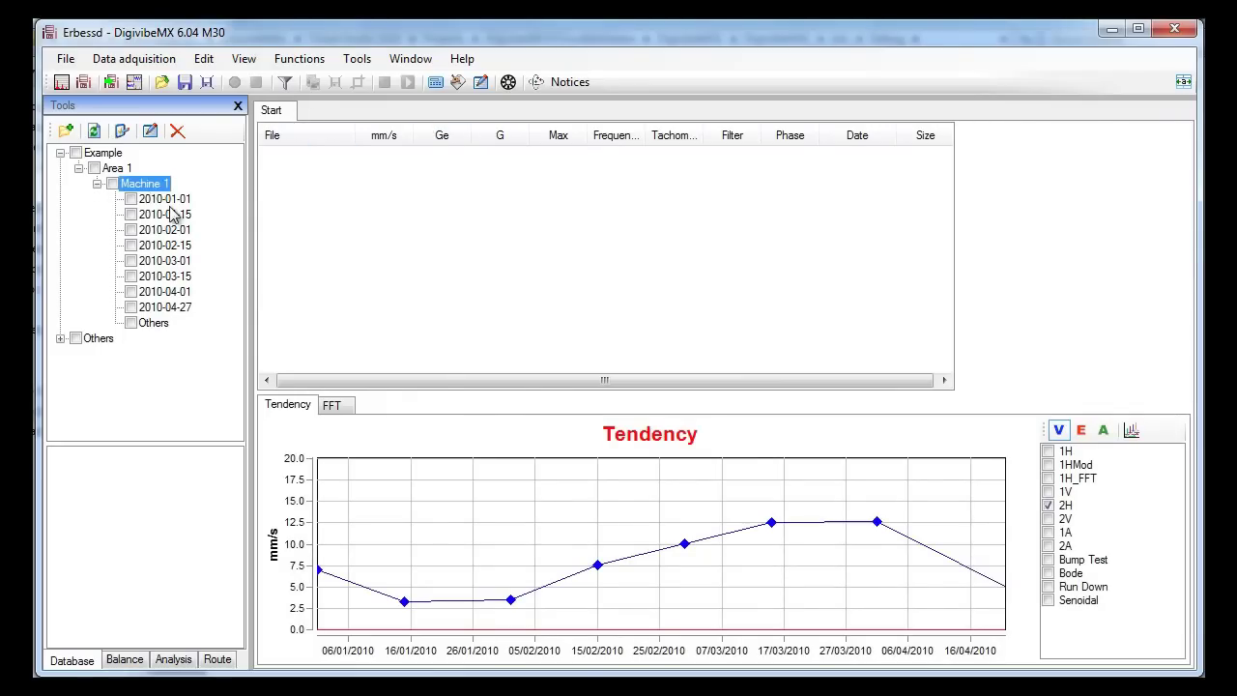
pyautogui.click(175, 200)
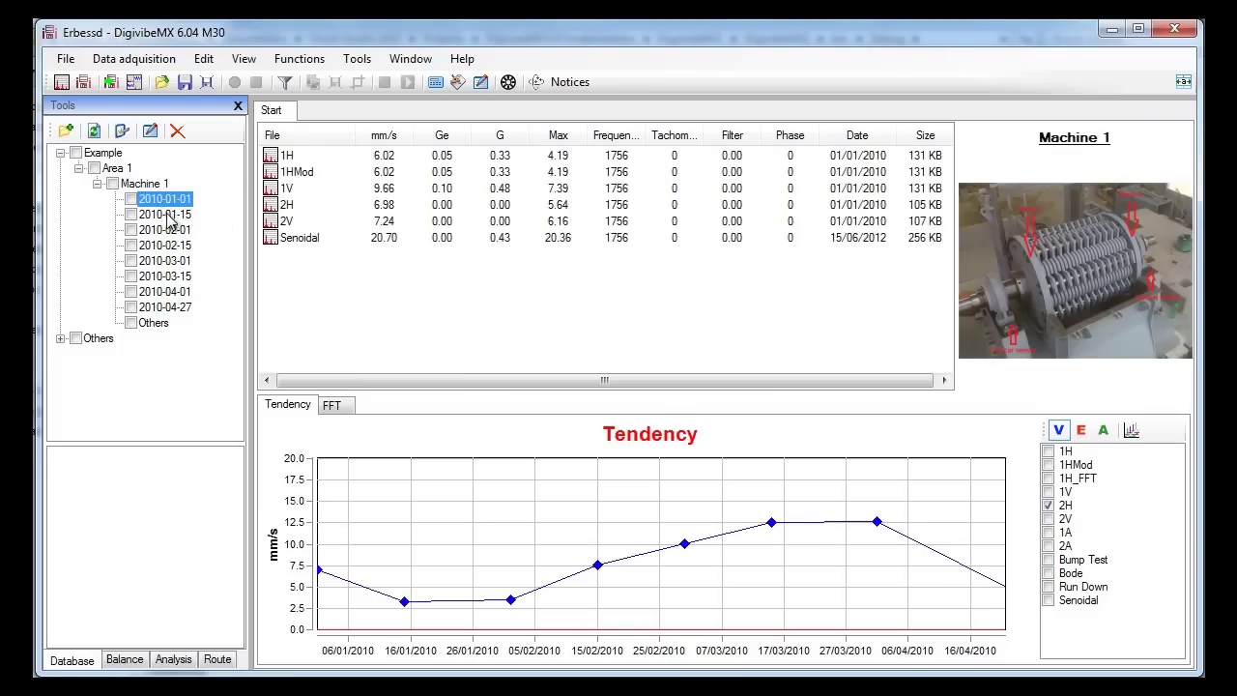
pyautogui.click(167, 217)
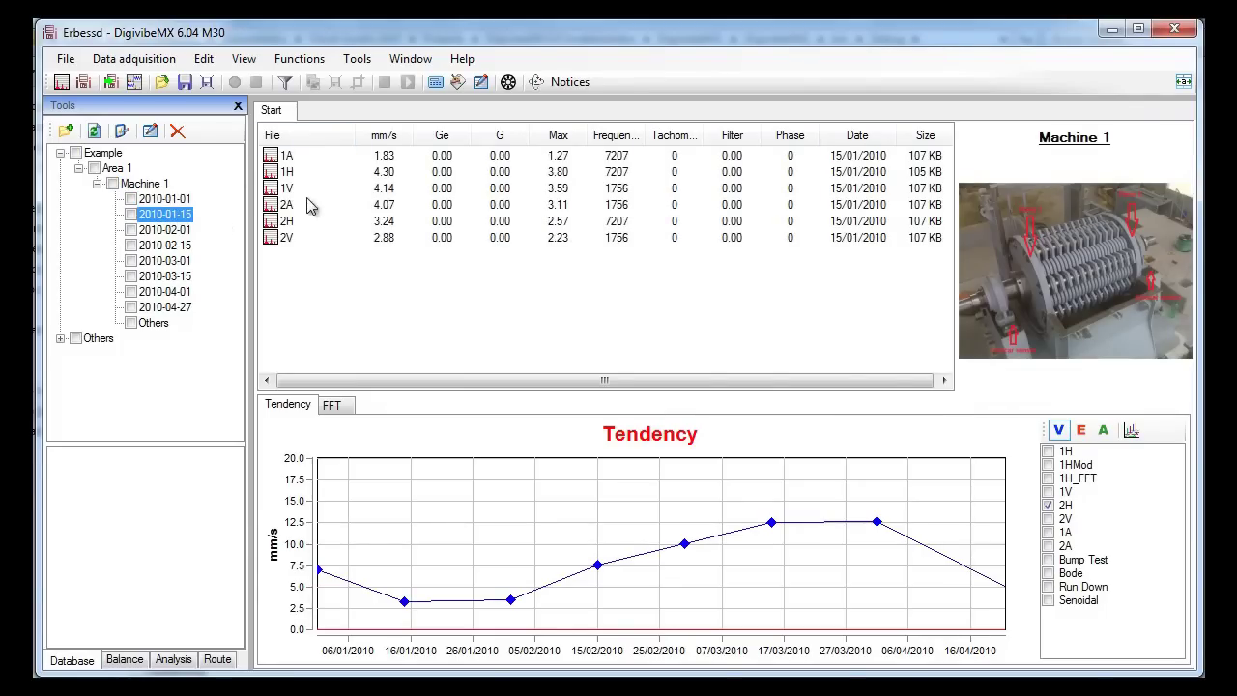
pyautogui.moveTo(288, 162)
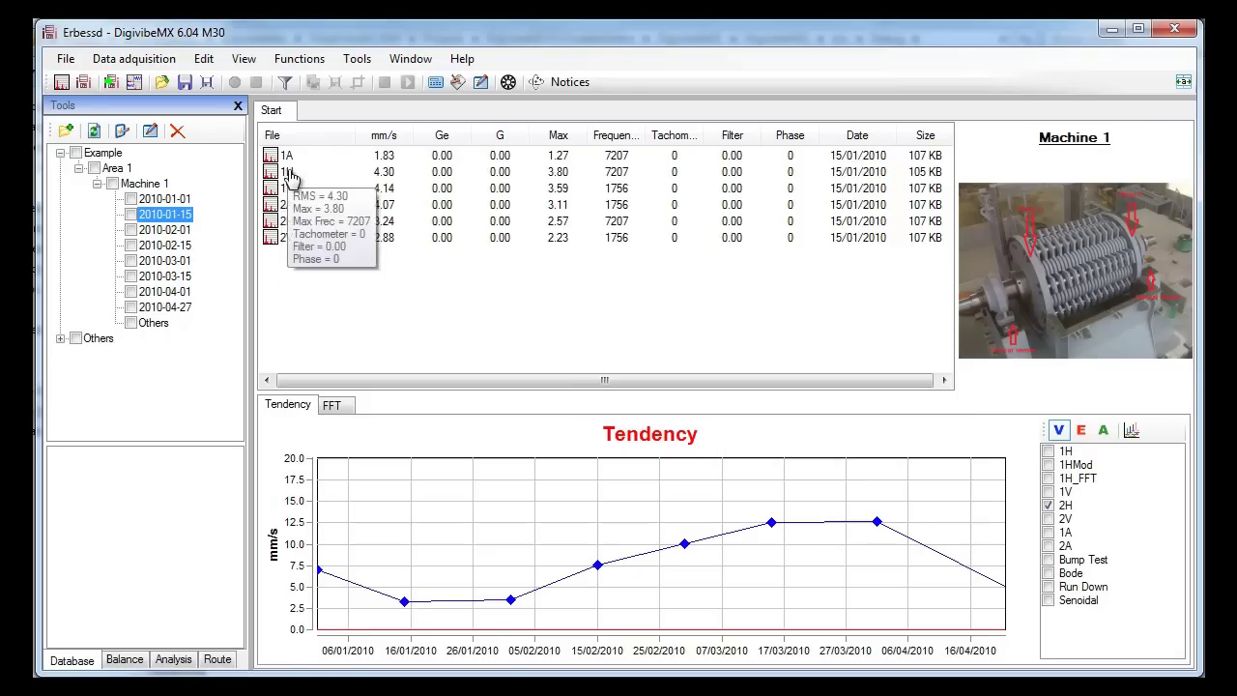
# Step: Open the 1H measurement and zoom its spectrum around the two main peaks
pyautogui.click(289, 174)
pyautogui.doubleClick(289, 174)
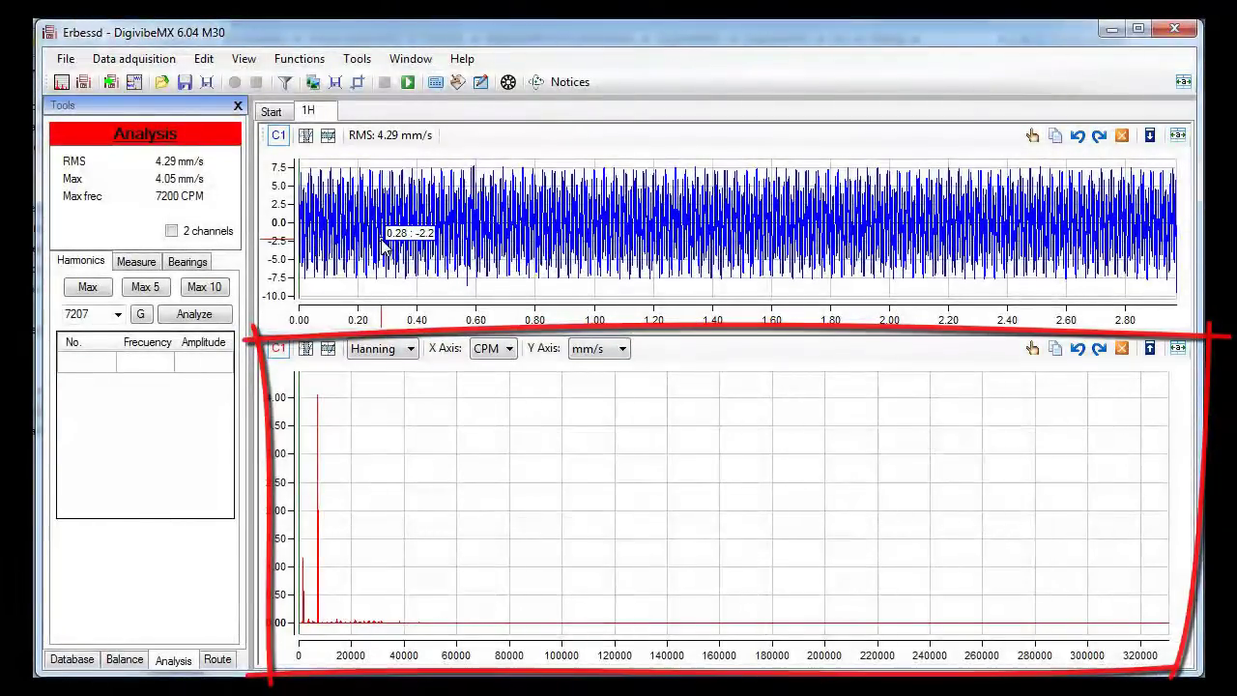
pyautogui.moveTo(400, 476); pyautogui.dragTo(272, 486)
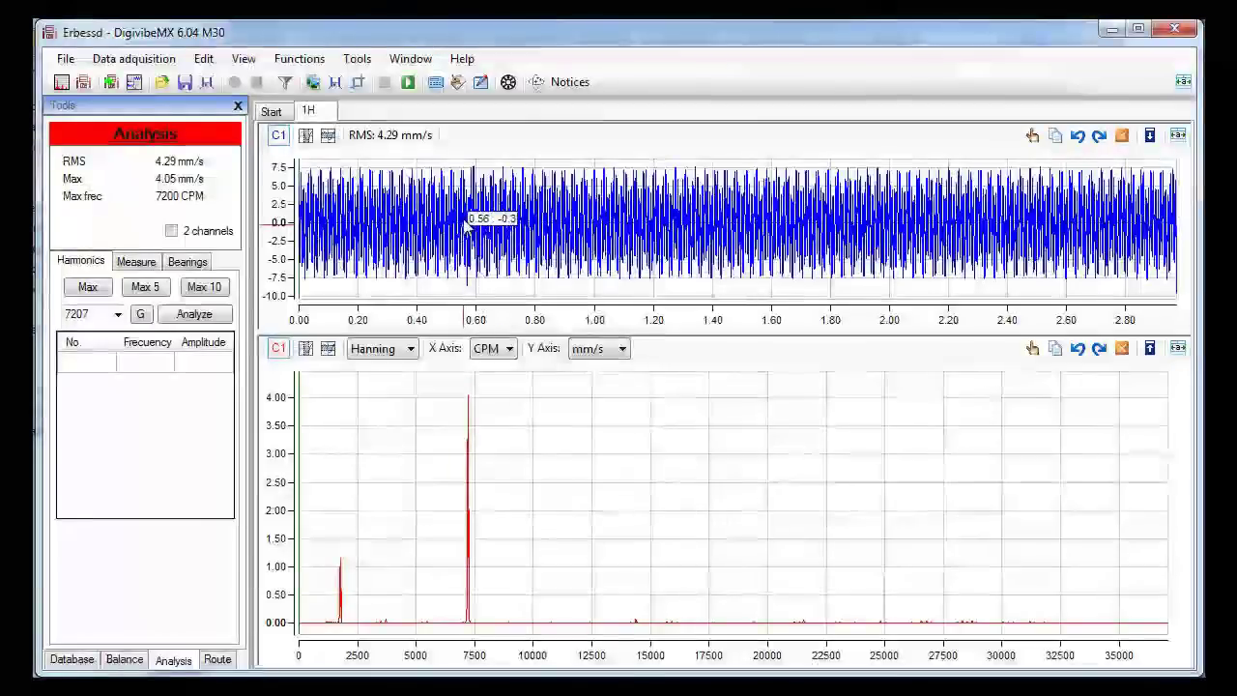
pyautogui.moveTo(470, 402)
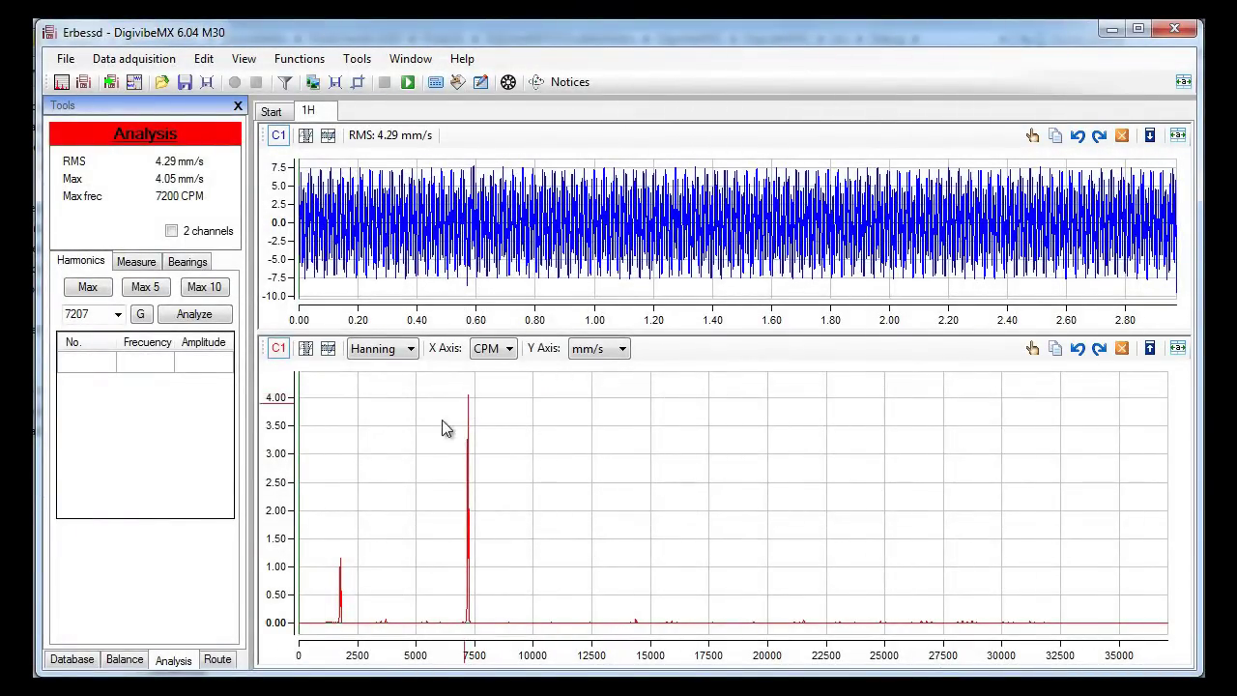
pyautogui.moveTo(345, 568)
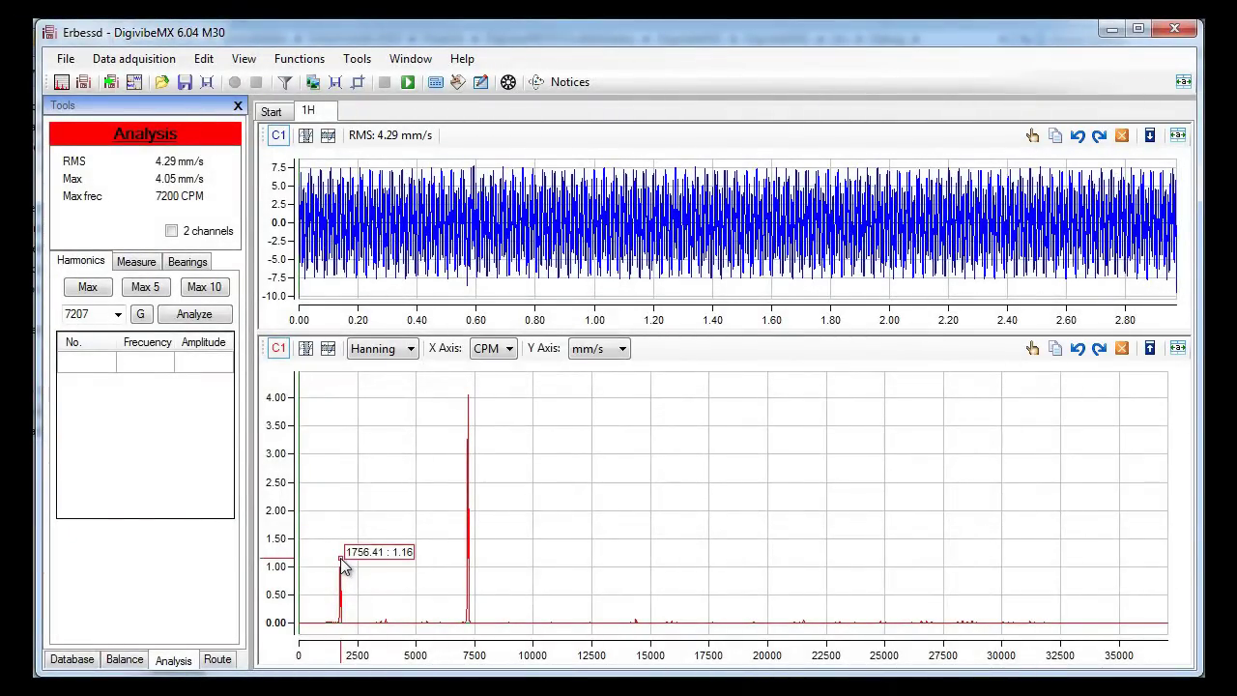
pyautogui.moveTo(510, 566); pyautogui.dragTo(330, 570)
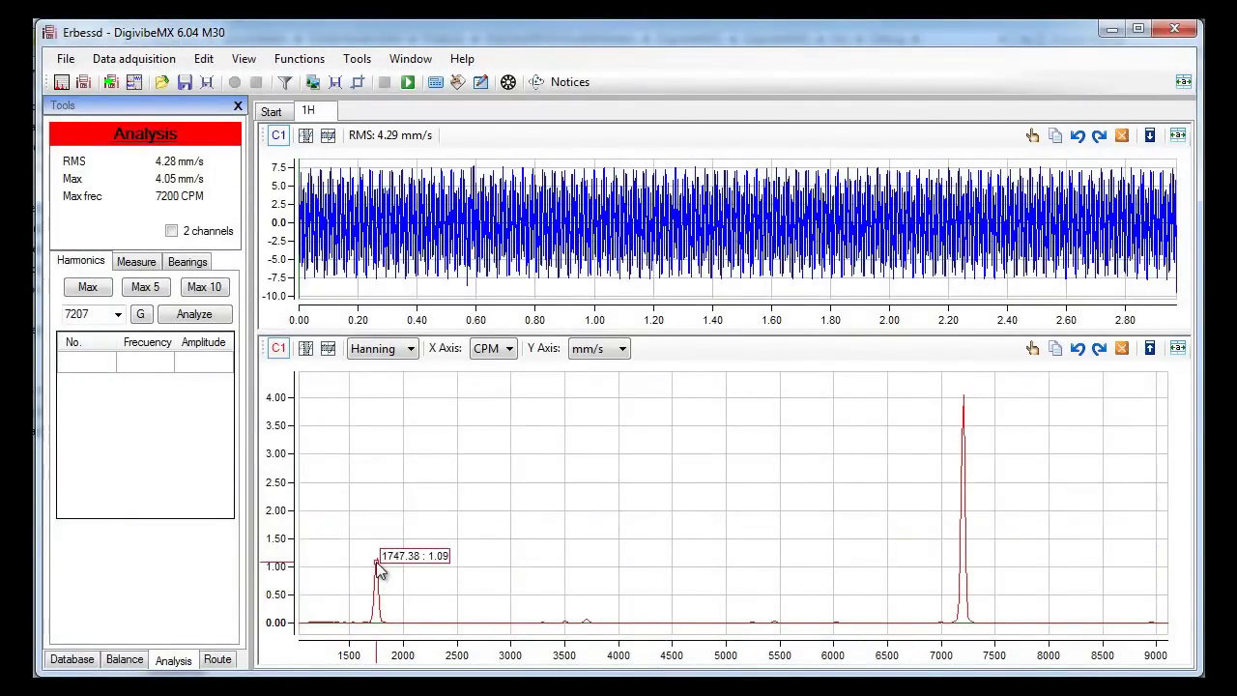
# Step: Switch the spectrum's X axis to Hz and zoom to 0–730 Hz
pyautogui.click(500, 349)
pyautogui.click(492, 384)
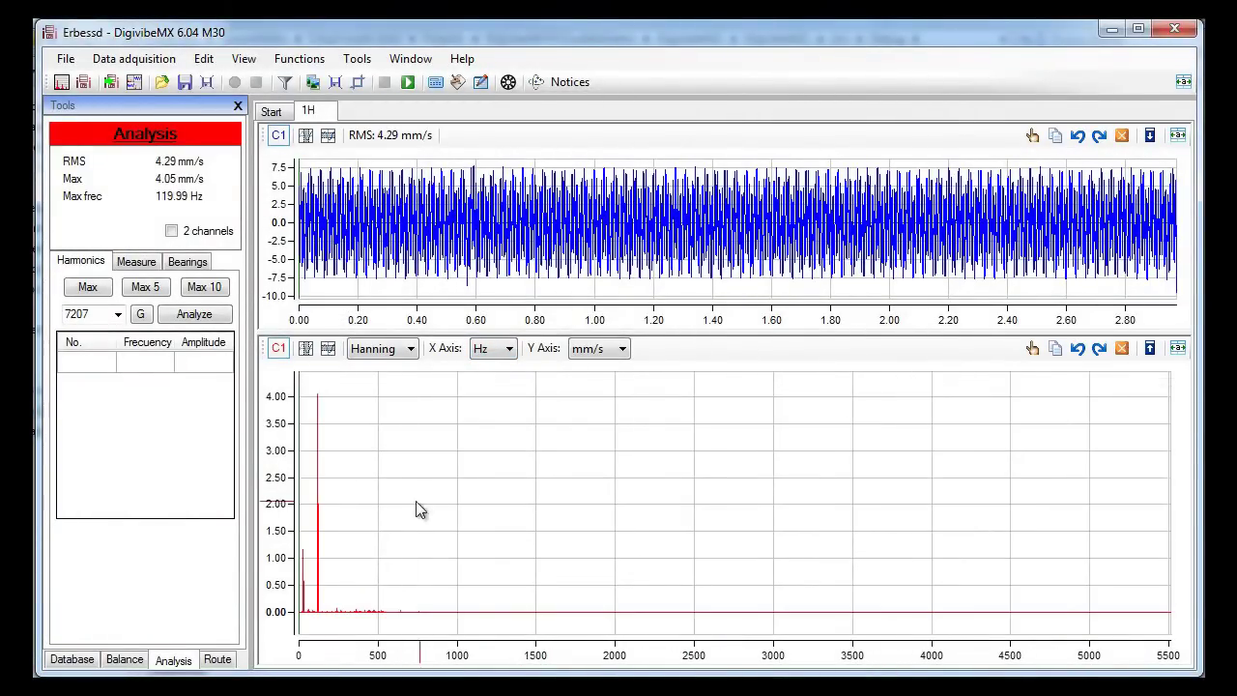
pyautogui.moveTo(416, 501); pyautogui.dragTo(270, 415)
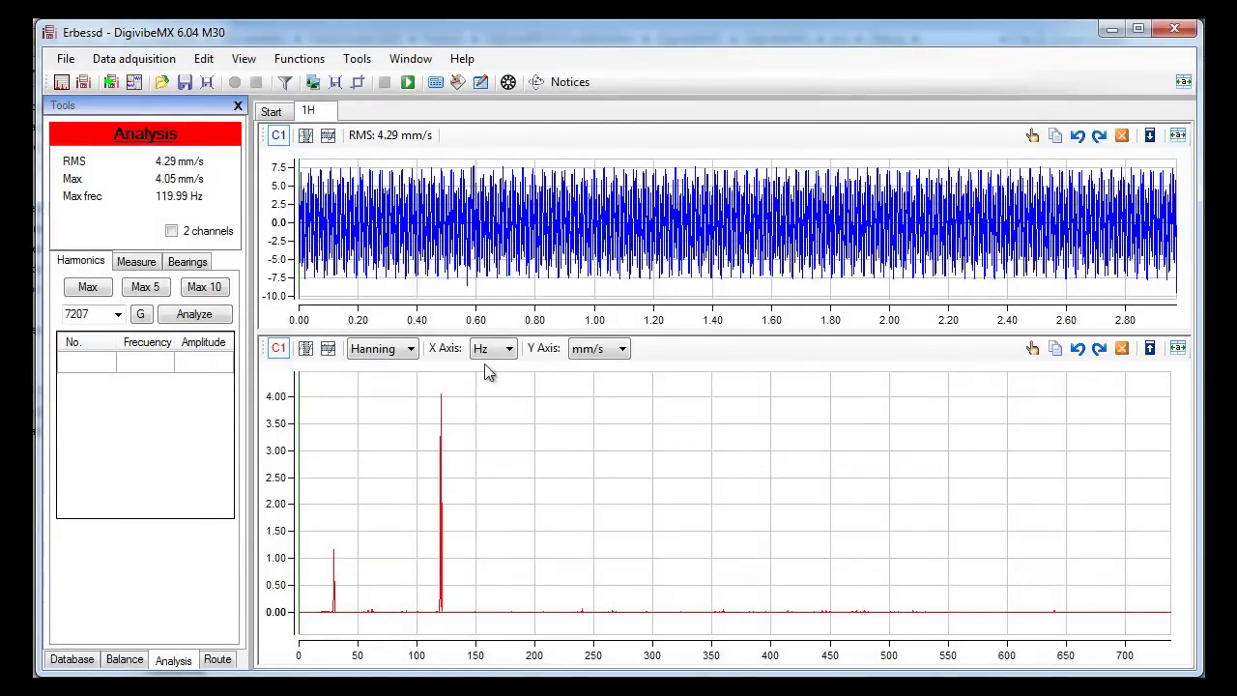
# Step: Plot the 1H spectrum in orders referenced to 1748 RPM, zoomed along the order axis
pyautogui.click(510, 350)
pyautogui.click(507, 398)
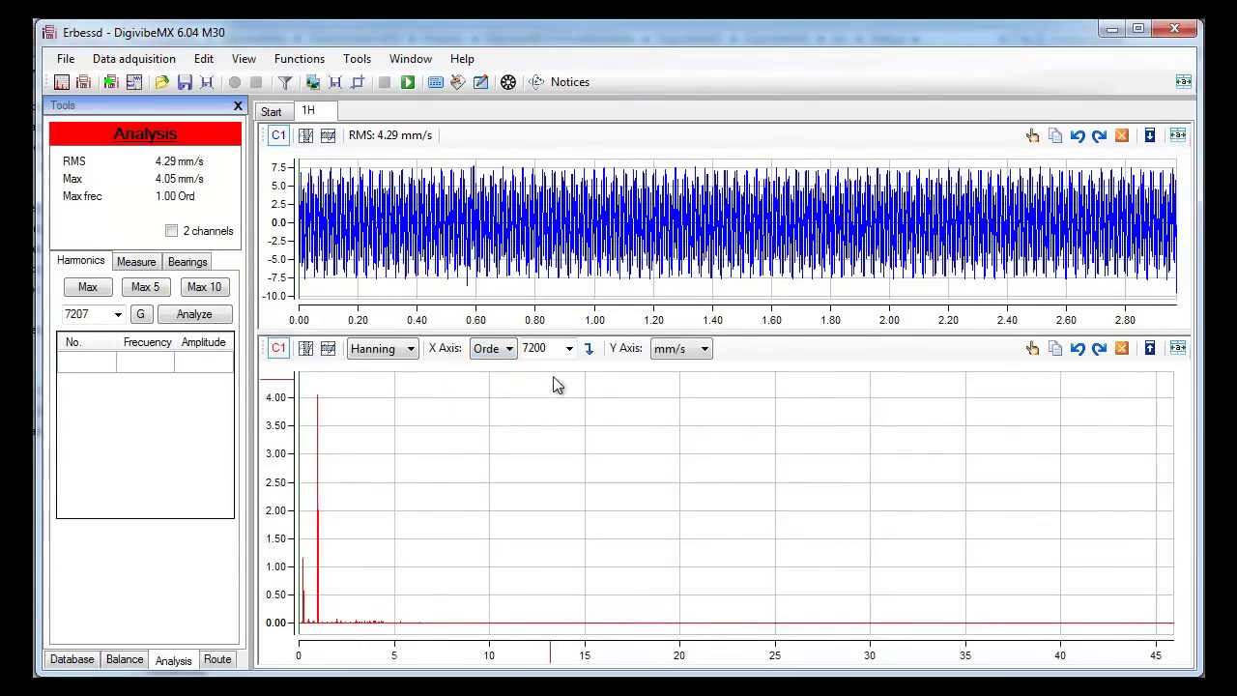
pyautogui.click(570, 350)
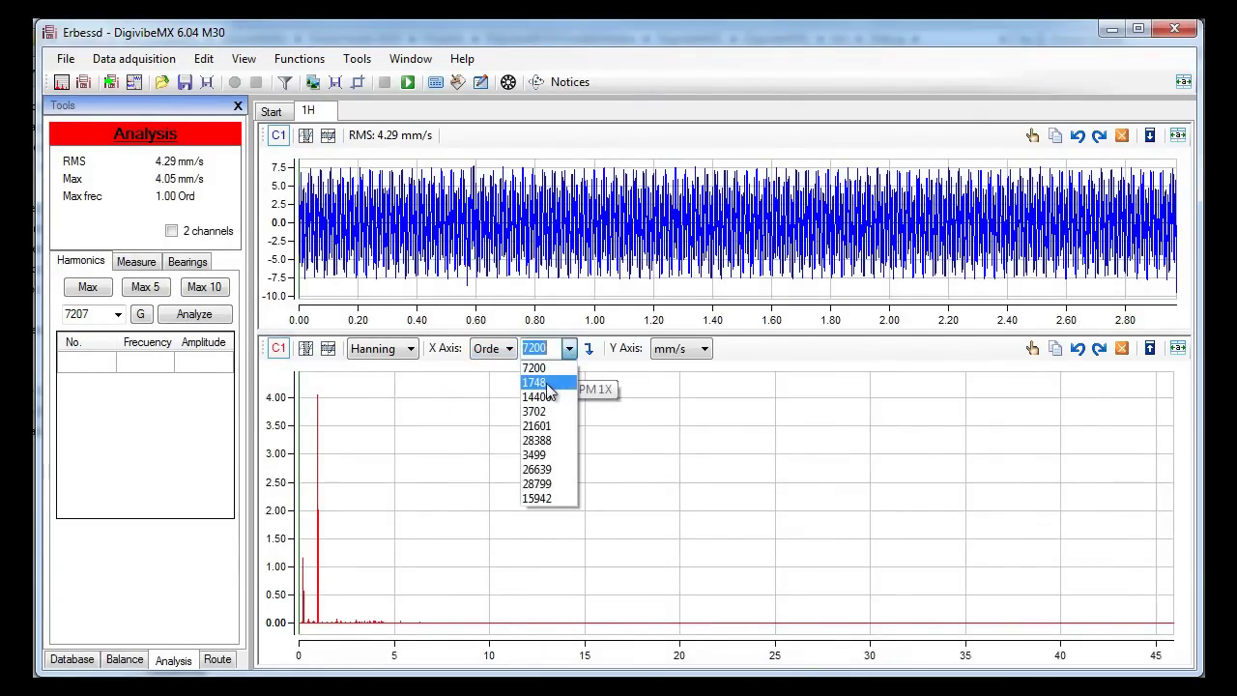
pyautogui.click(547, 384)
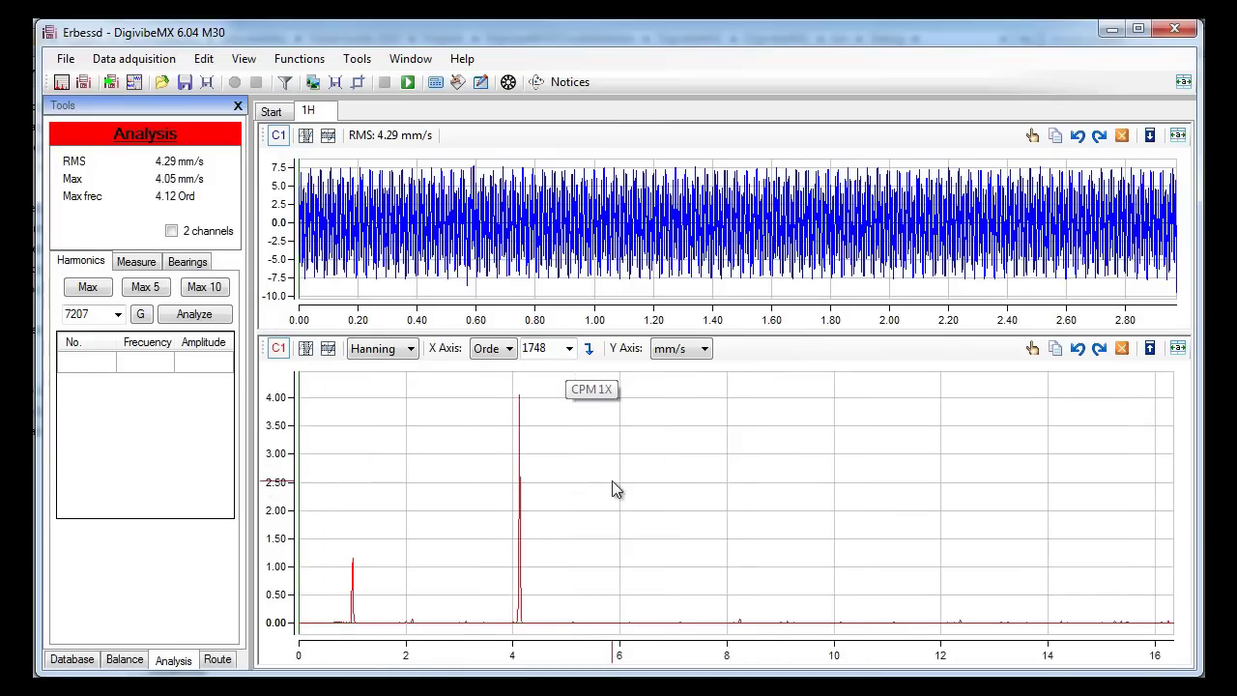
pyautogui.scroll(3, 271, 416)
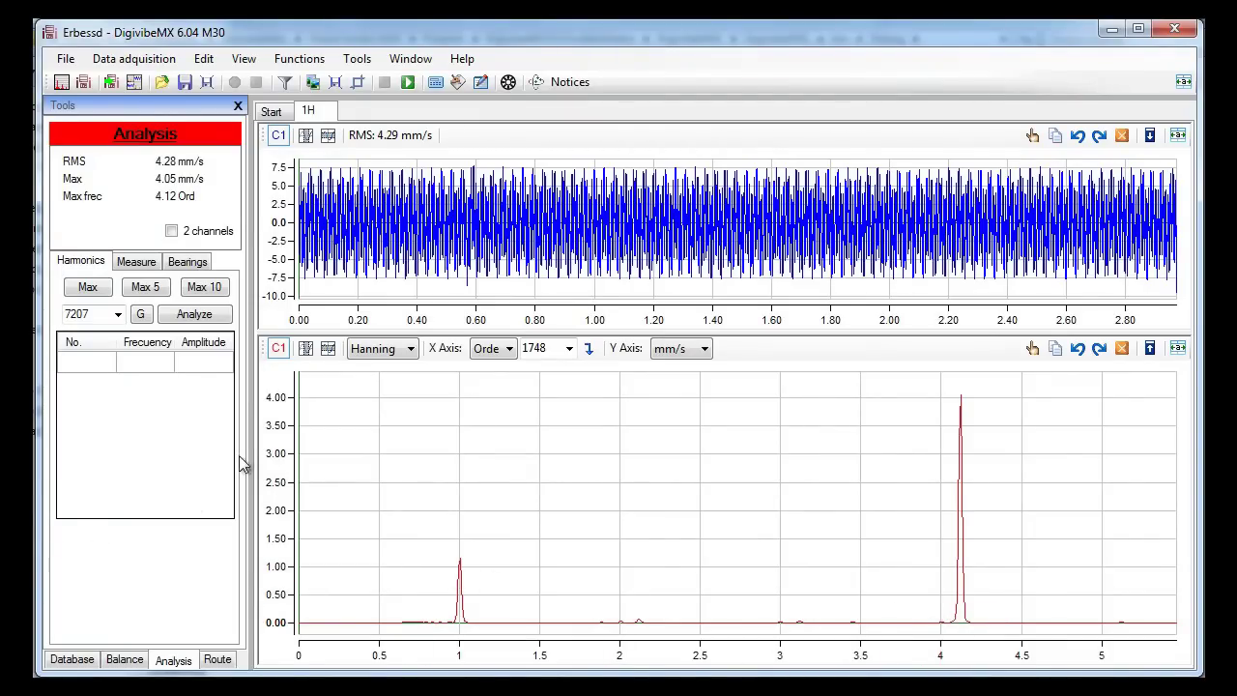
# Step: Maximize the 1H spectrum and zoom the amplitude axis to reveal the small peaks
pyautogui.moveTo(435, 535); pyautogui.dragTo(474, 640)
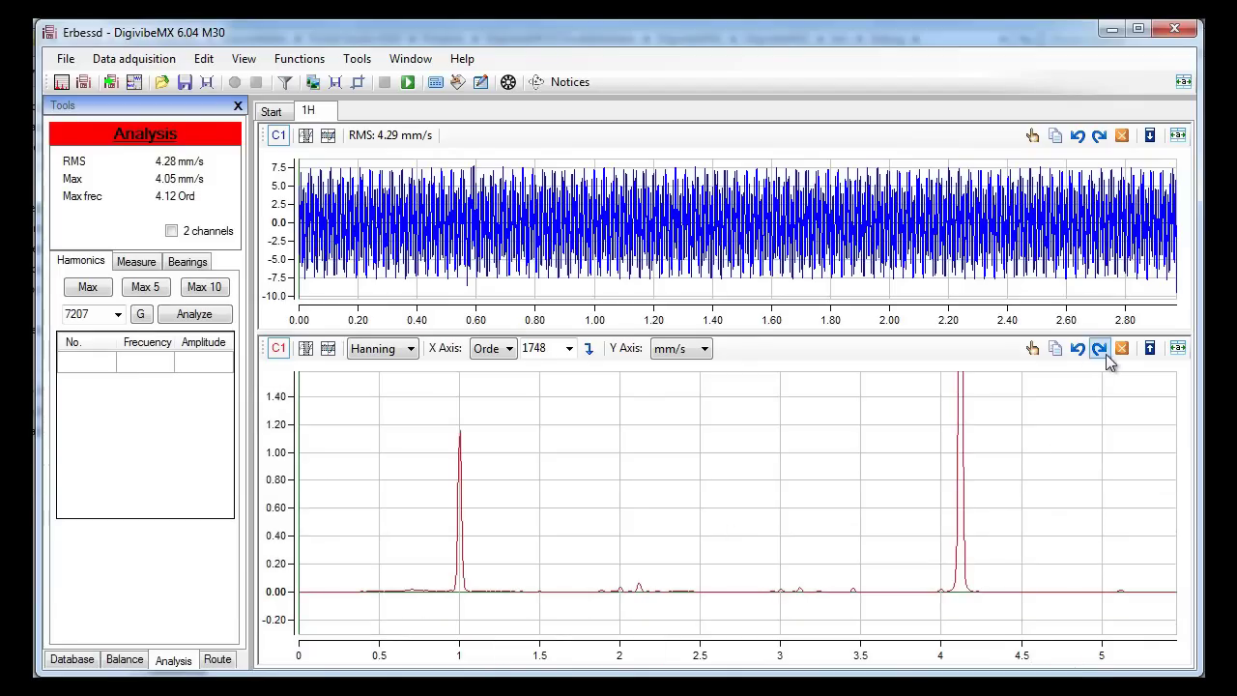
pyautogui.click(1149, 348)
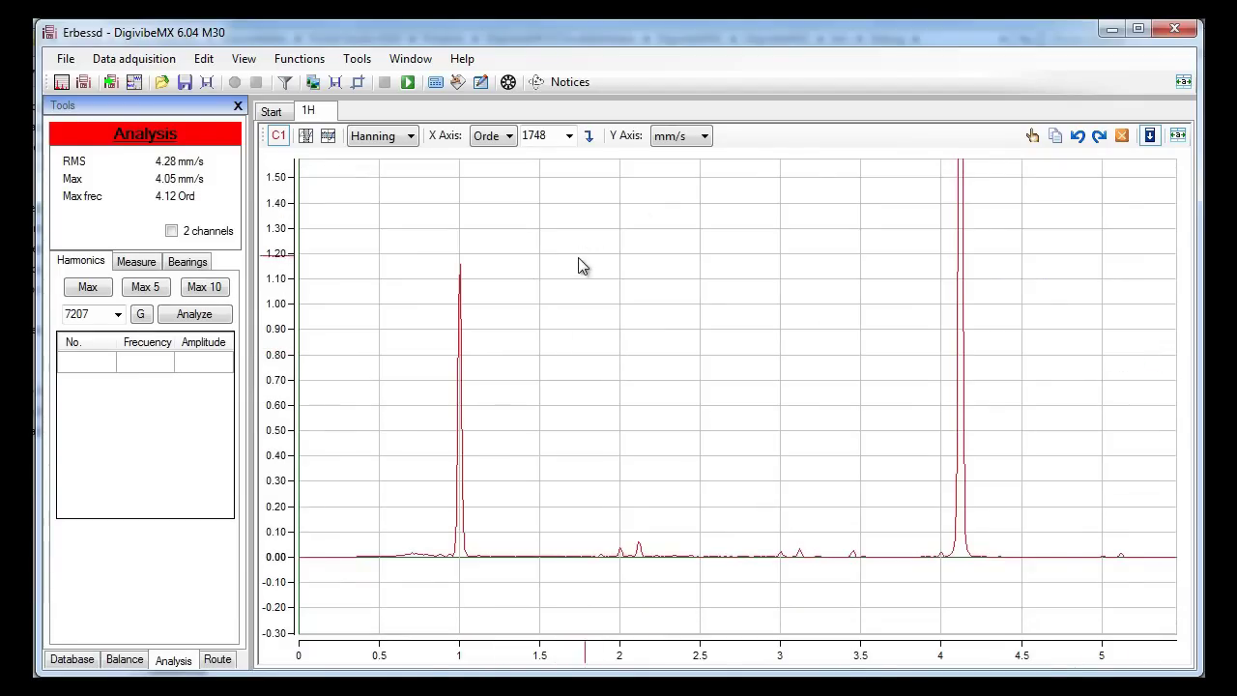
pyautogui.moveTo(572, 344); pyautogui.dragTo(635, 595)
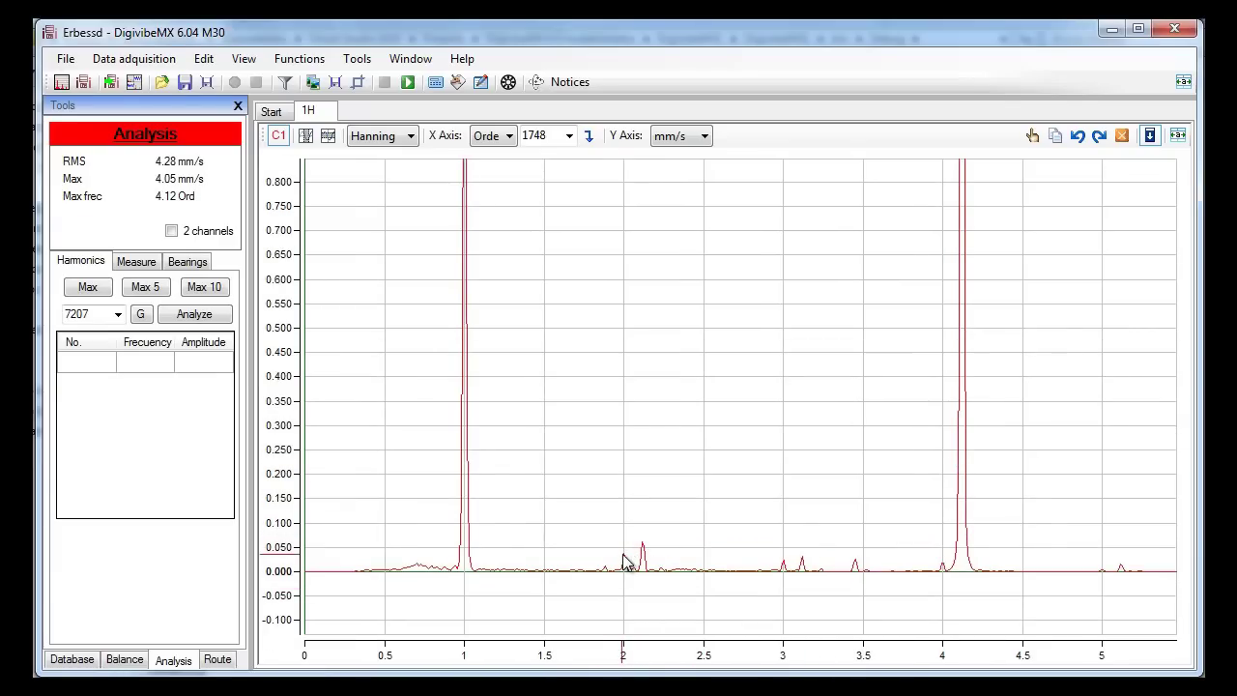
pyautogui.moveTo(623, 560)
pyautogui.moveTo(946, 571)
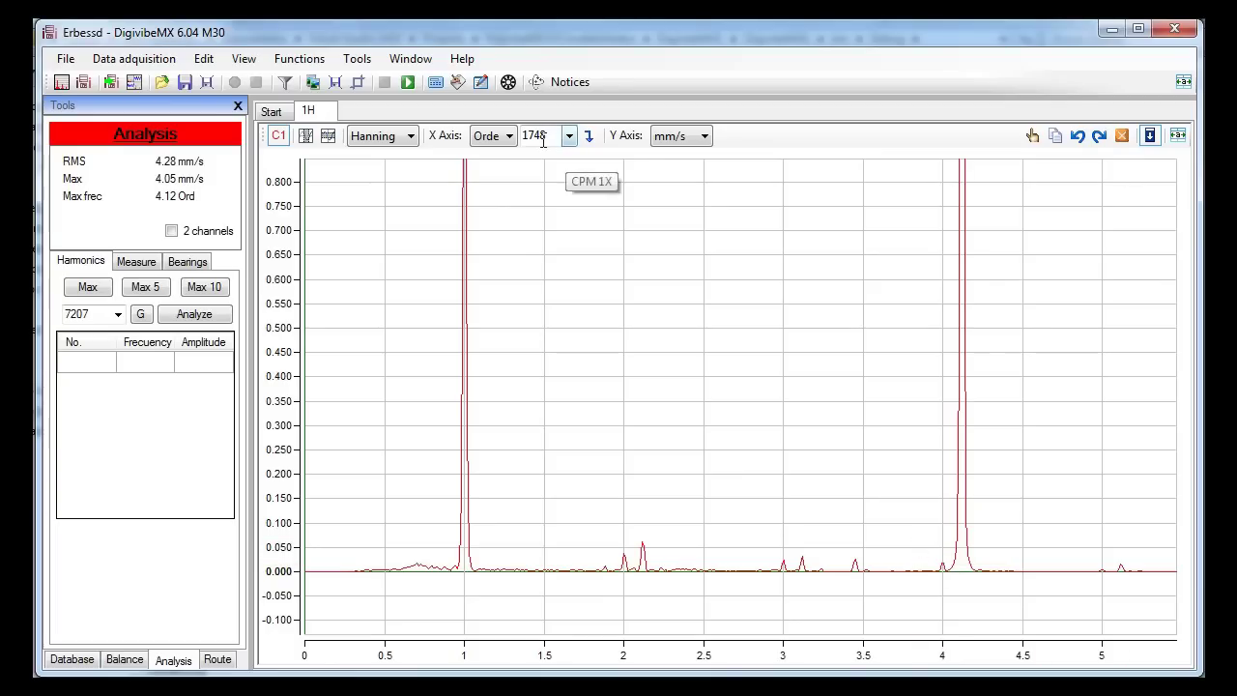
# Step: Set the X axis back to CPM, reset the zoom, restore the waveform and return to Start
pyautogui.click(503, 141)
pyautogui.click(504, 159)
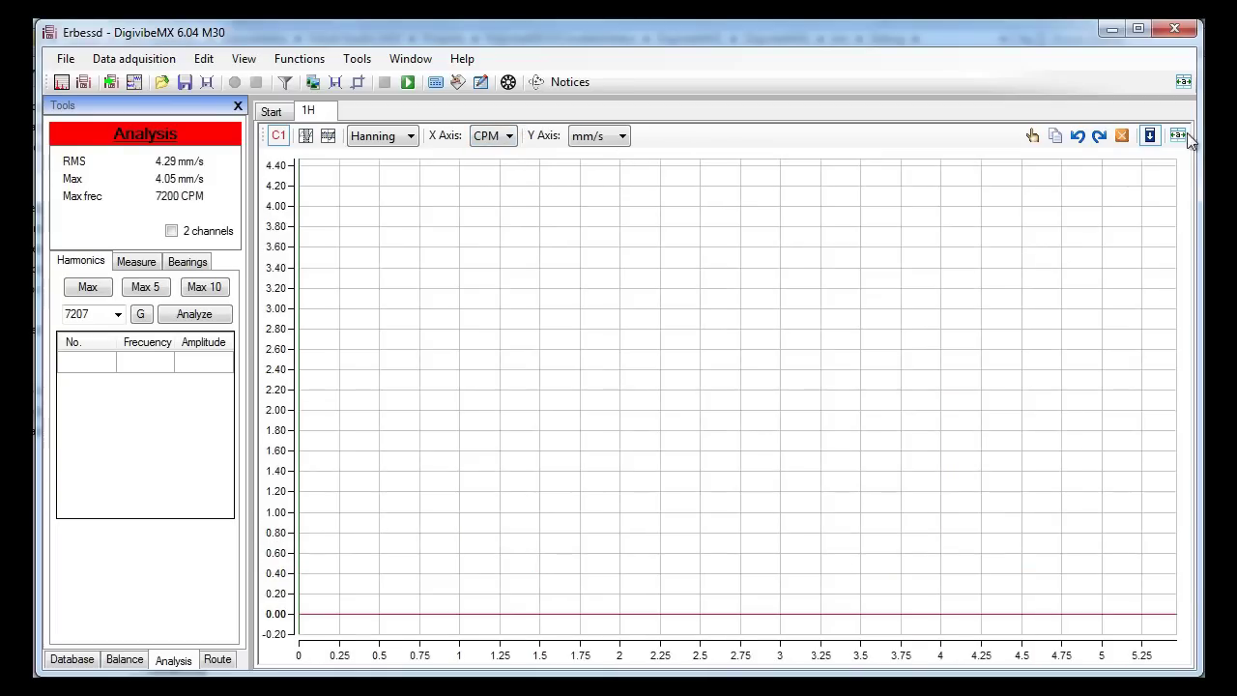
pyautogui.click(1121, 136)
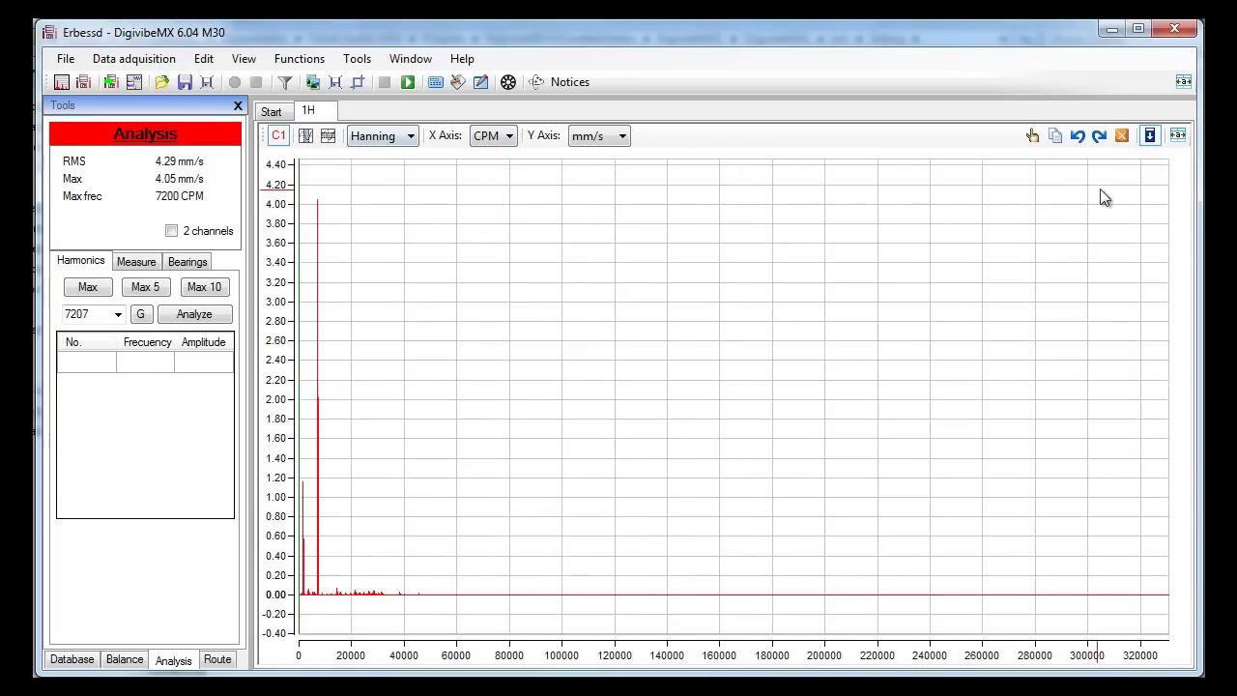
pyautogui.click(1150, 136)
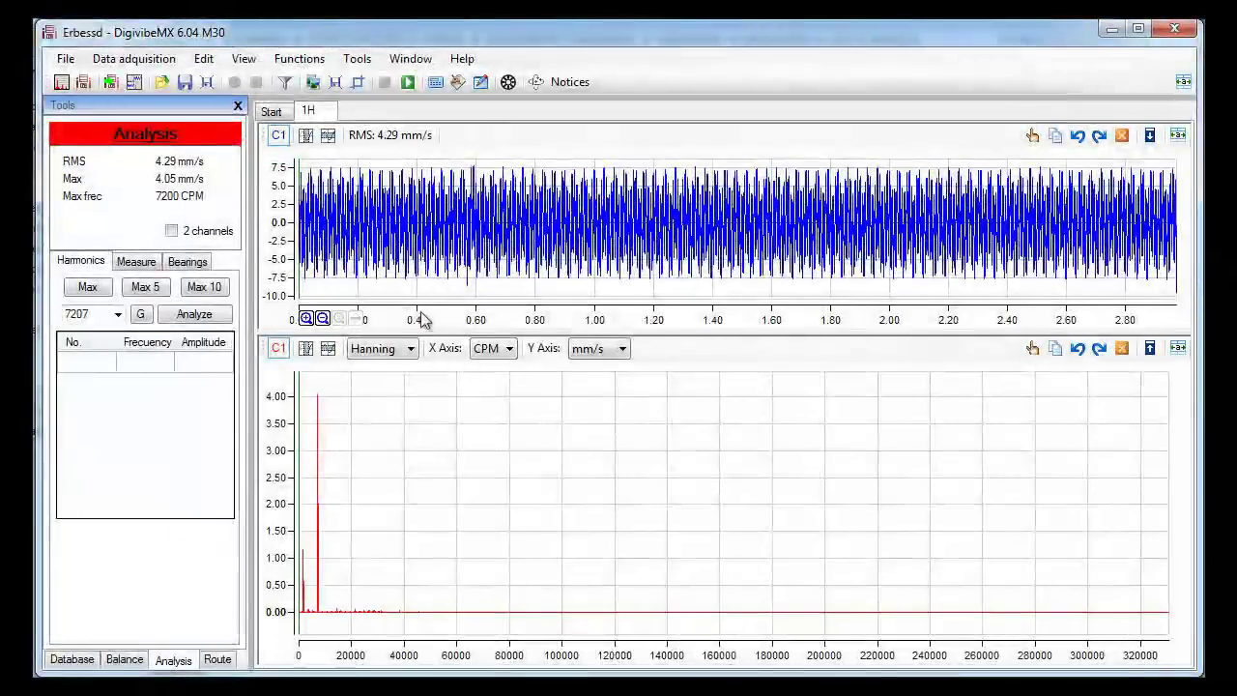
pyautogui.click(272, 111)
# Step: Preview the FFT spectra of 2010-01-15 files 1A, 1H, 2A and 2V, then select Machine 1
pyautogui.click(70, 659)
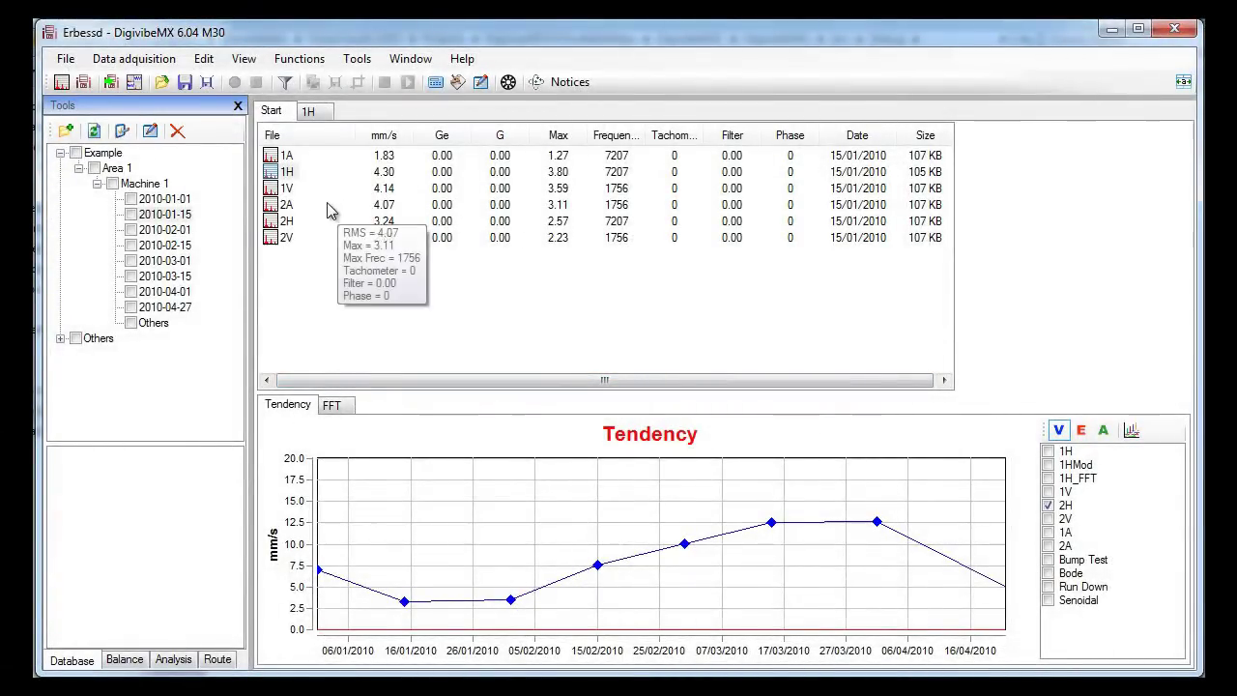
pyautogui.click(338, 406)
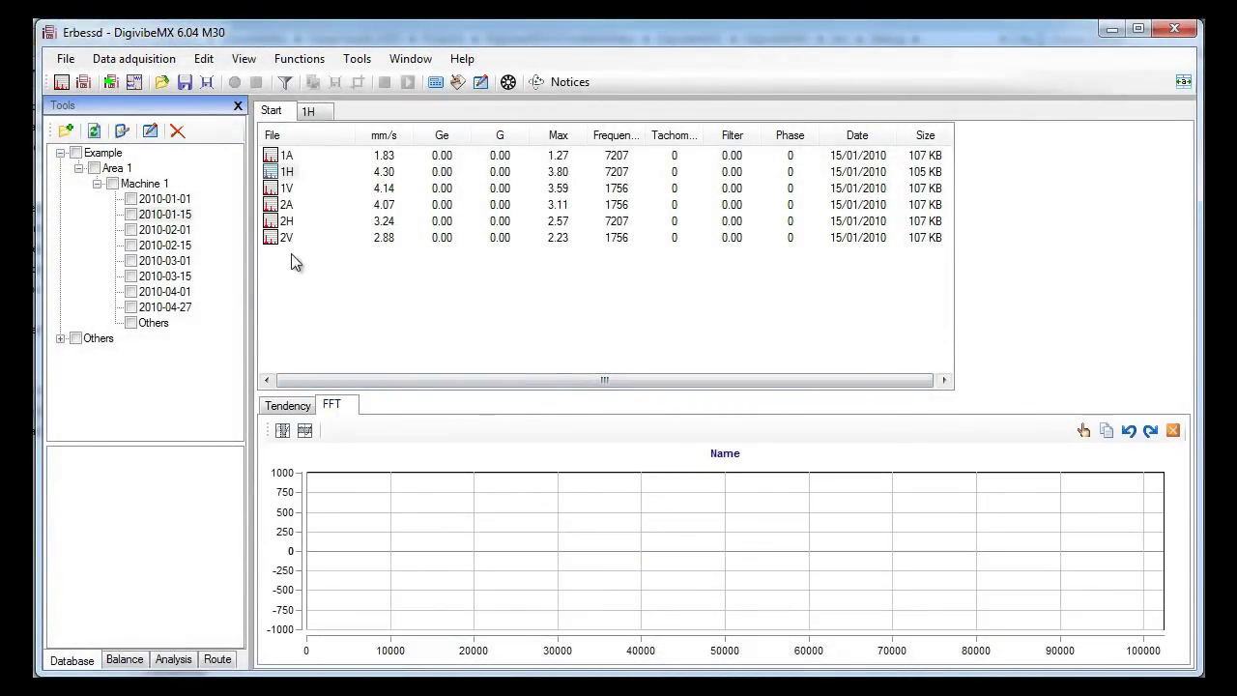
pyautogui.click(288, 156)
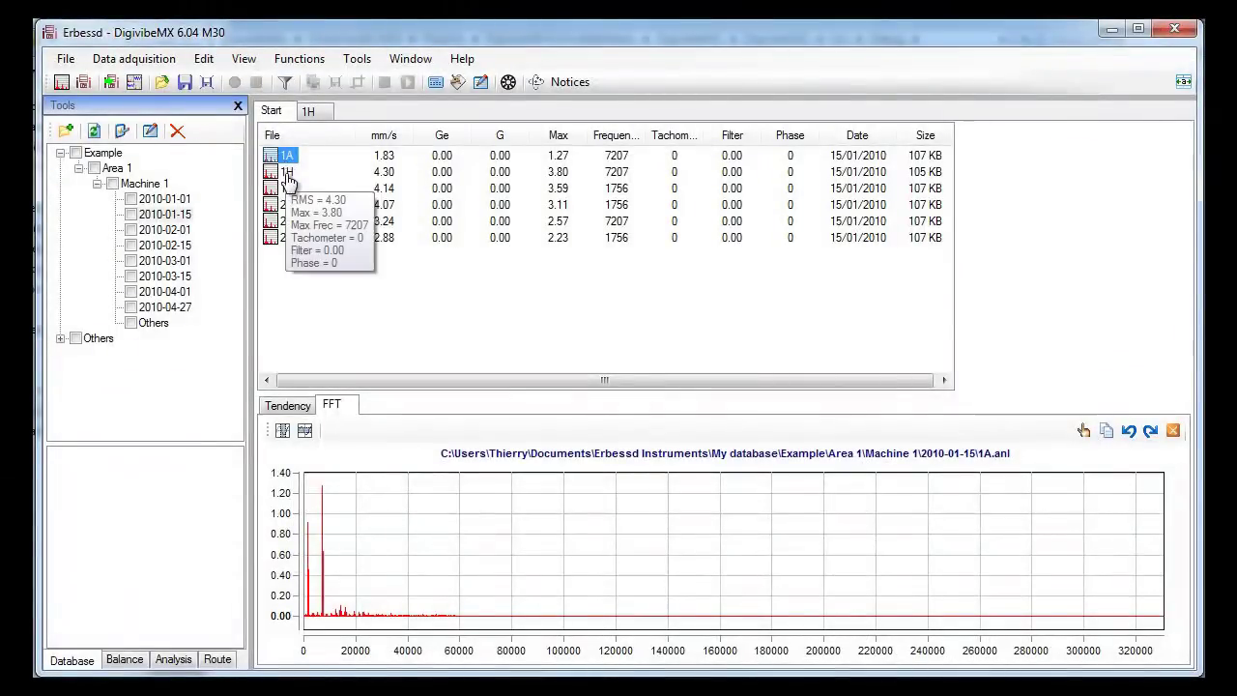
pyautogui.click(287, 172)
pyautogui.click(288, 207)
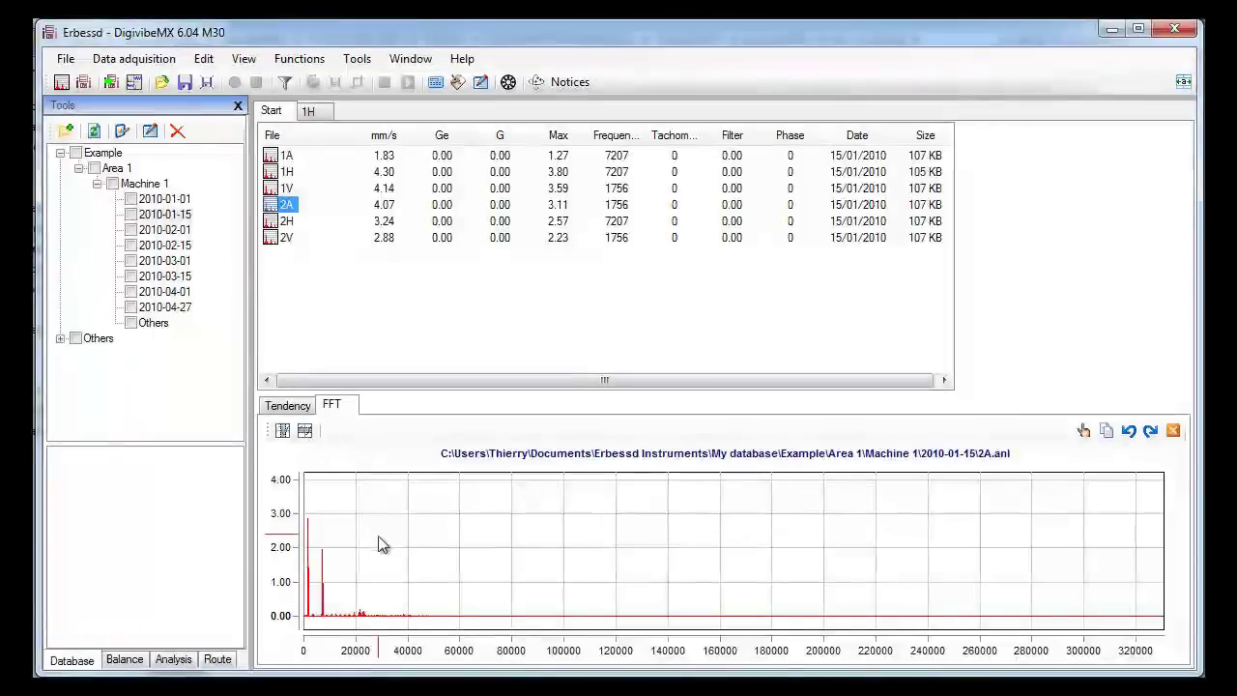
pyautogui.moveTo(381, 545); pyautogui.dragTo(280, 503)
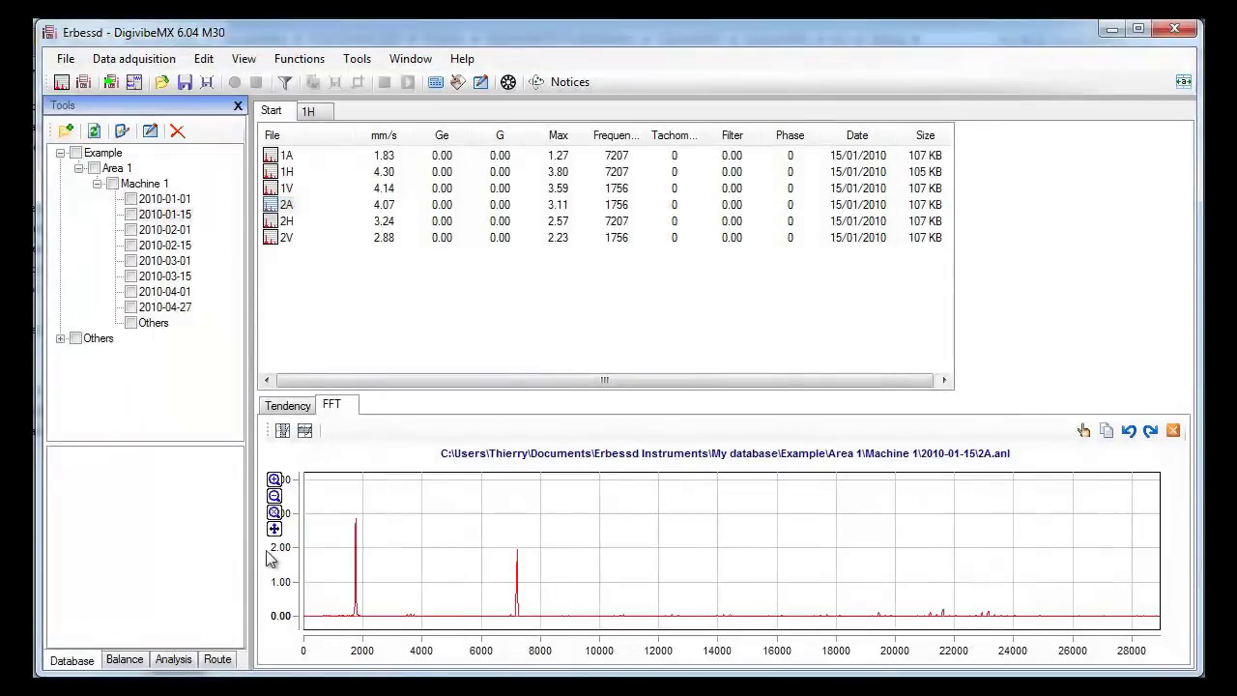
pyautogui.click(289, 239)
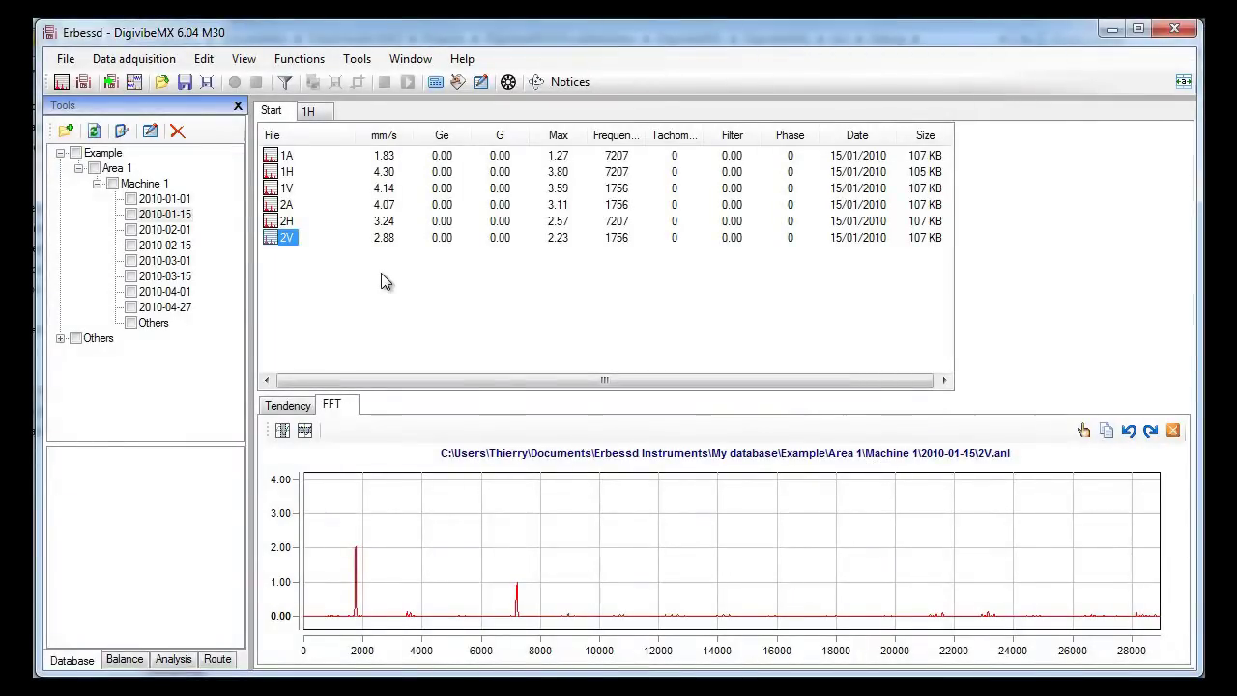
pyautogui.click(145, 186)
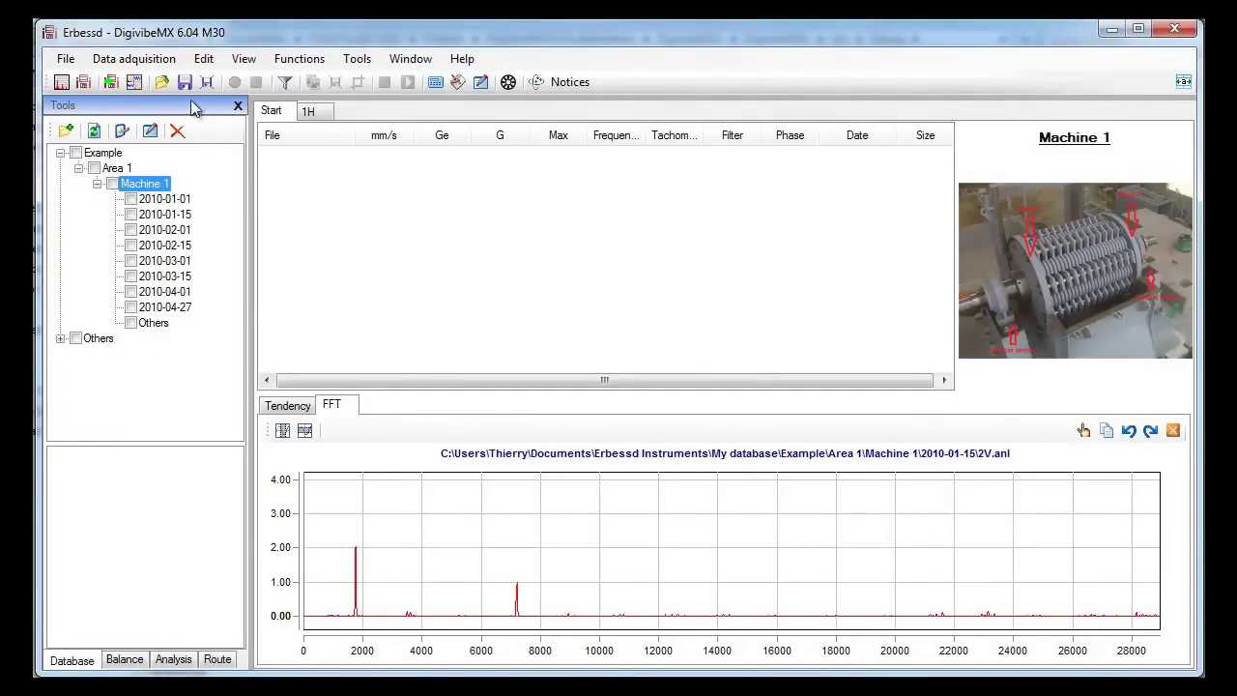
# Step: Show the Tendency chart zoomed to January–April 2010, then check Example, Area 1 and Machine 1 in the tree
pyautogui.click(302, 407)
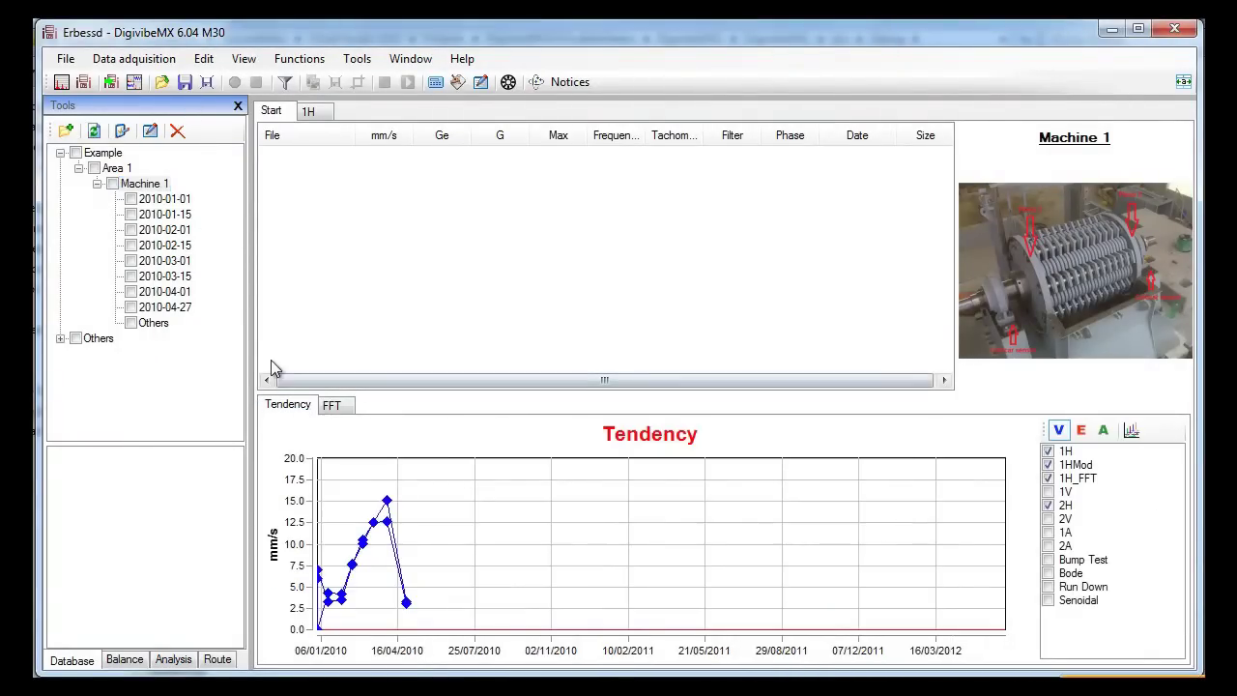
pyautogui.moveTo(352, 503); pyautogui.dragTo(308, 512)
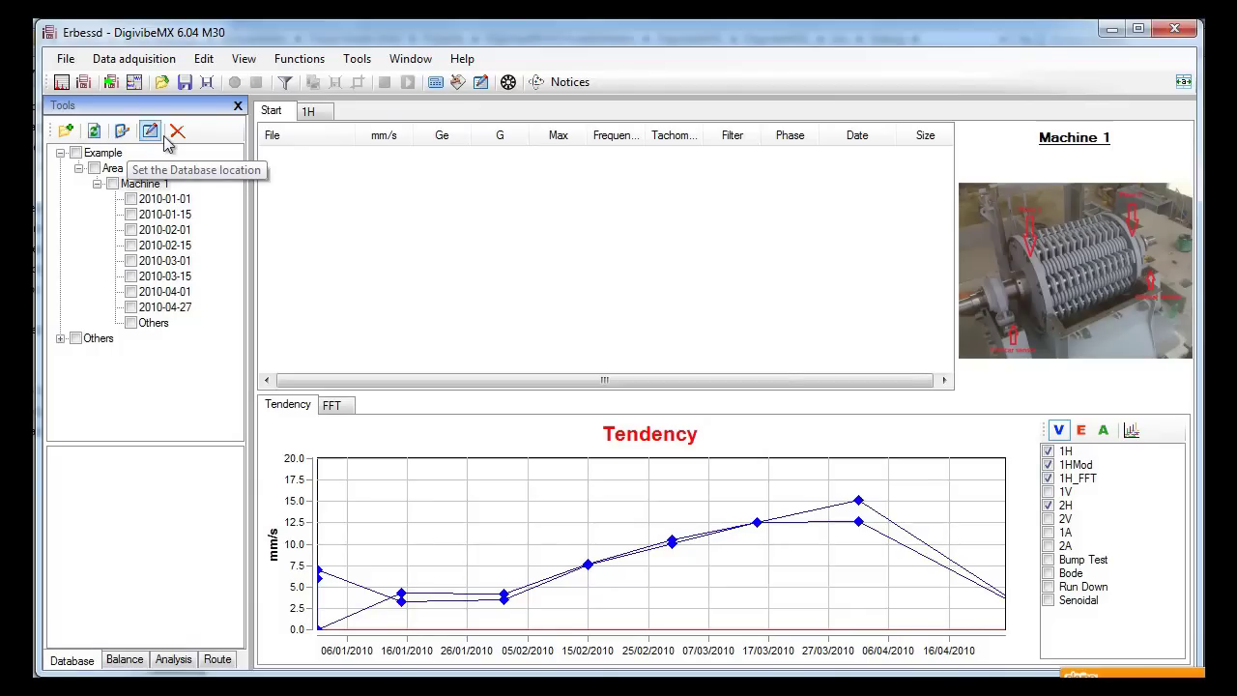
pyautogui.click(94, 168)
pyautogui.press('Down')
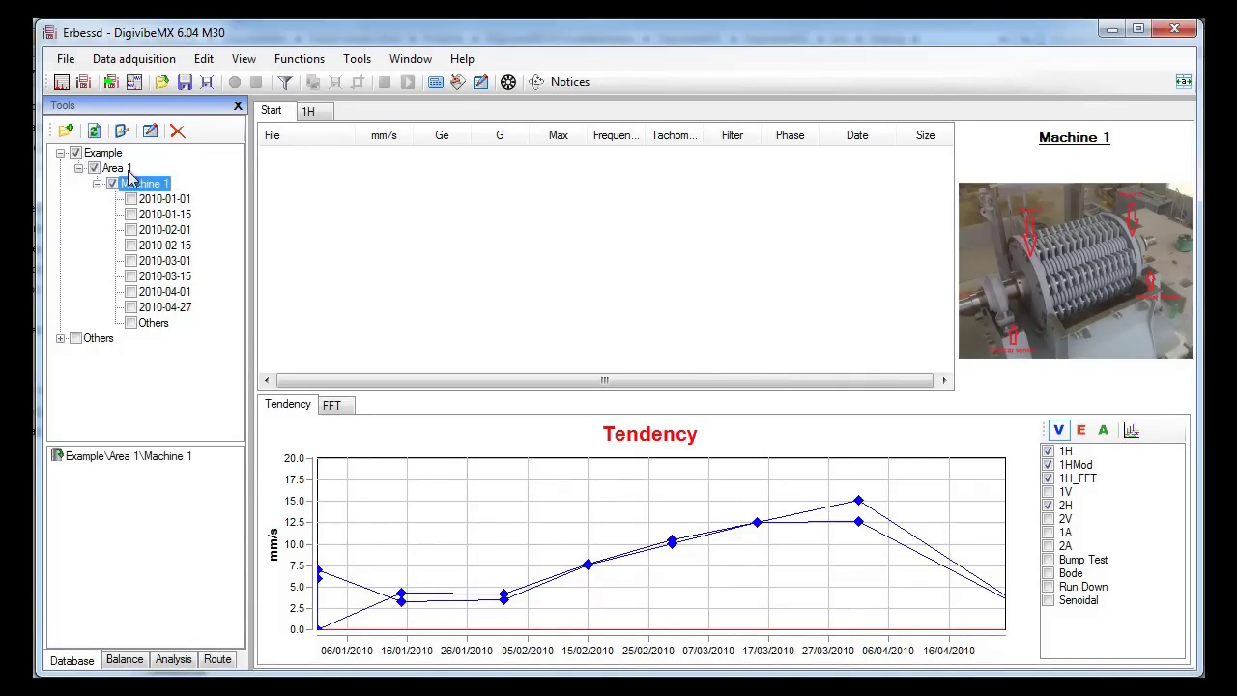
# Step: Generate a Machine 1 Excel report from 01/01/2010 to 09/08/2012 with out-of-range values highlighted
pyautogui.click(151, 138)
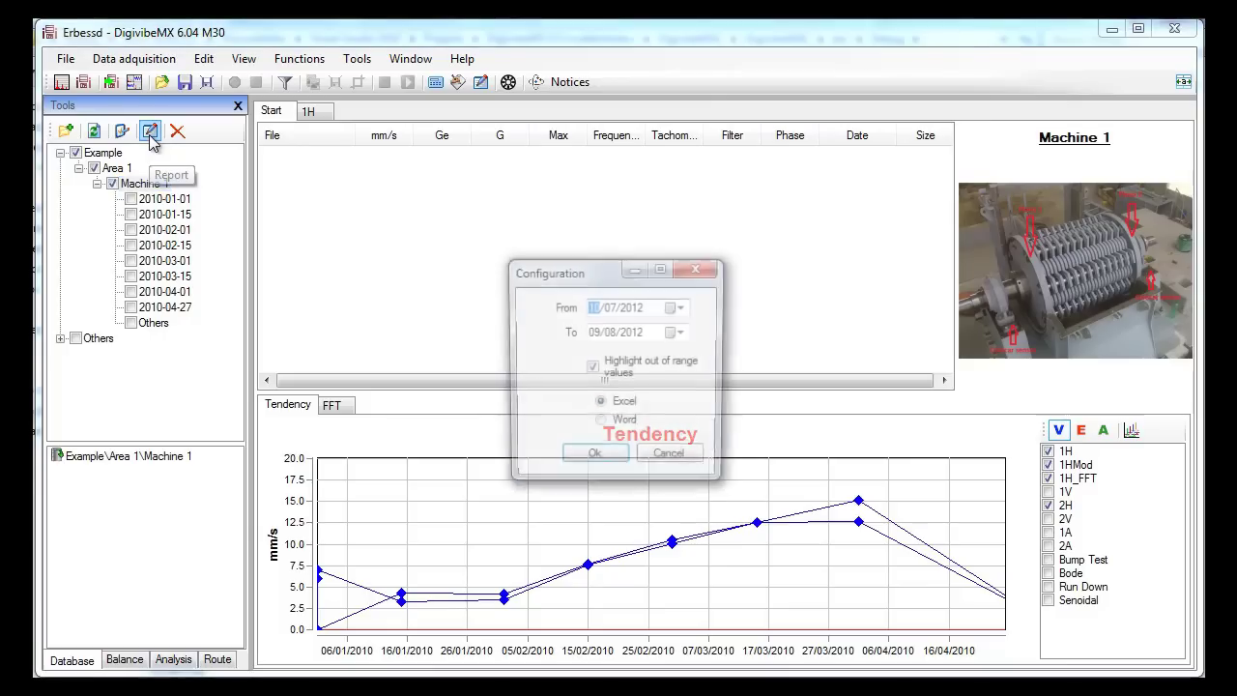
pyautogui.click(674, 307)
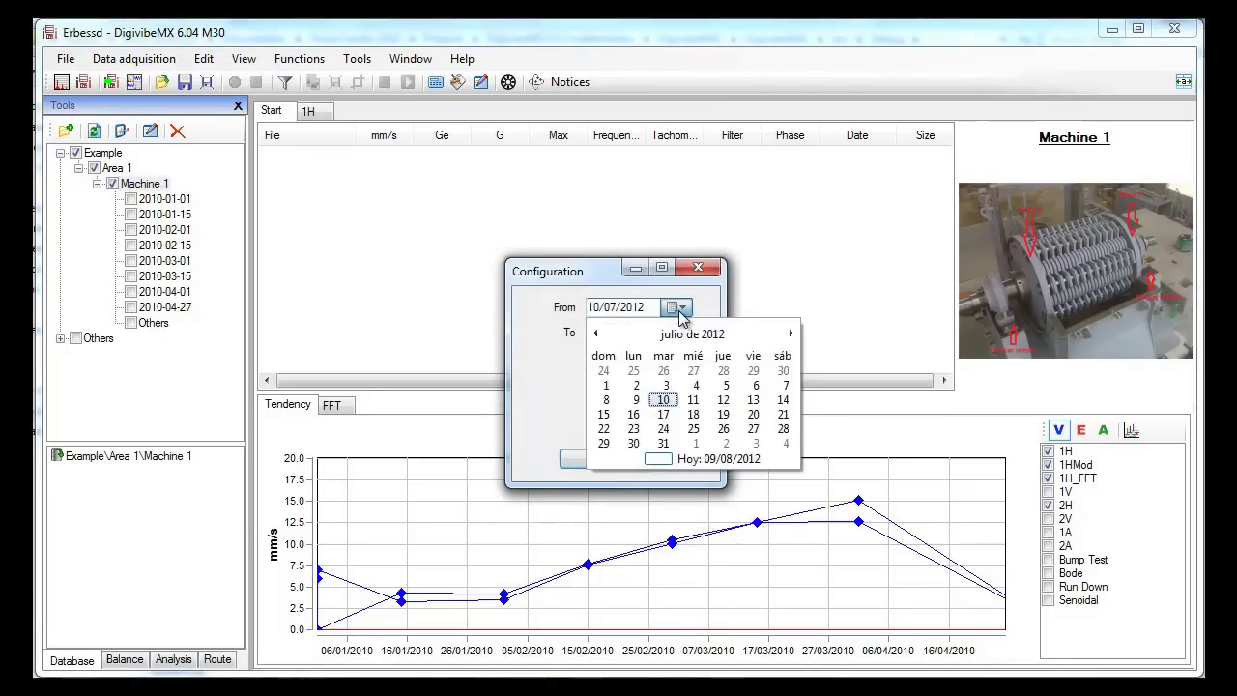
pyautogui.click(671, 335)
pyautogui.click(671, 335)
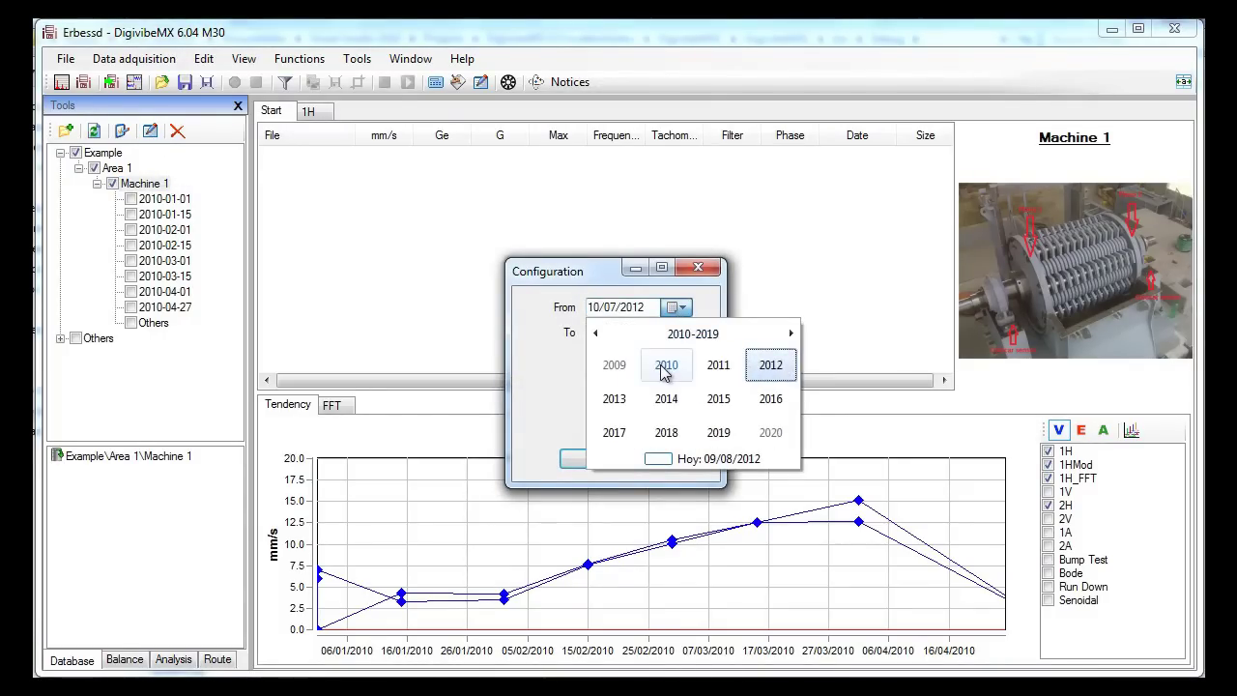
pyautogui.click(667, 365)
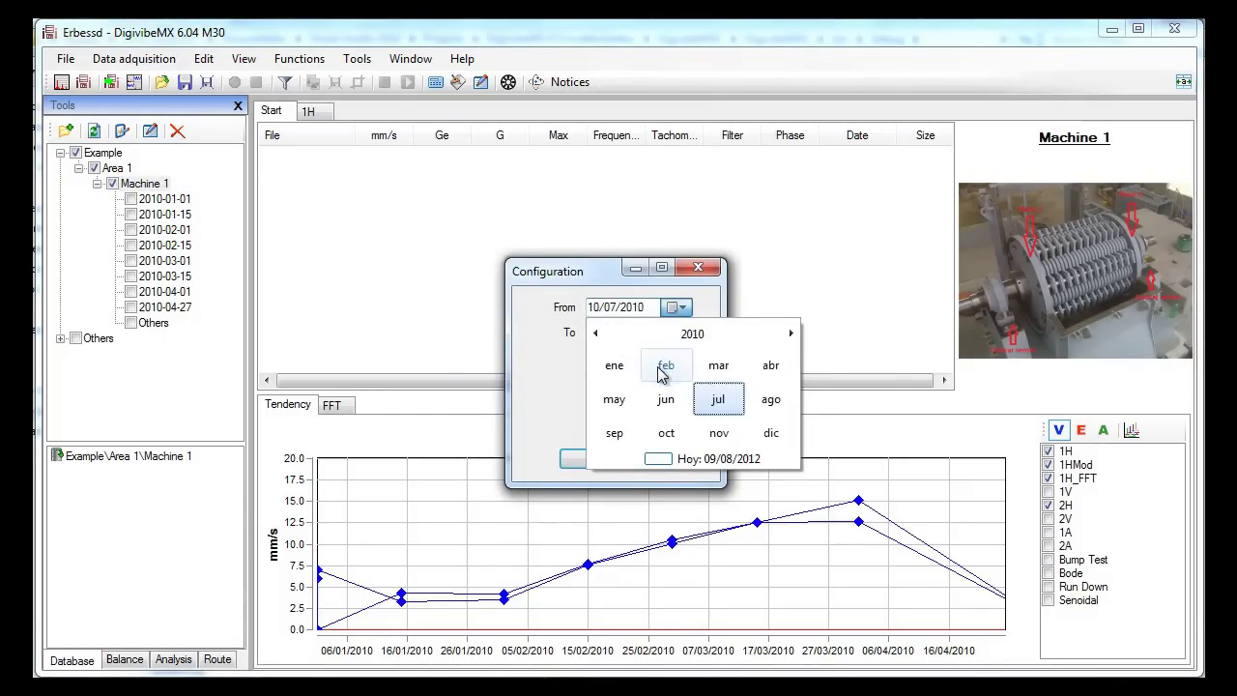
pyautogui.click(617, 366)
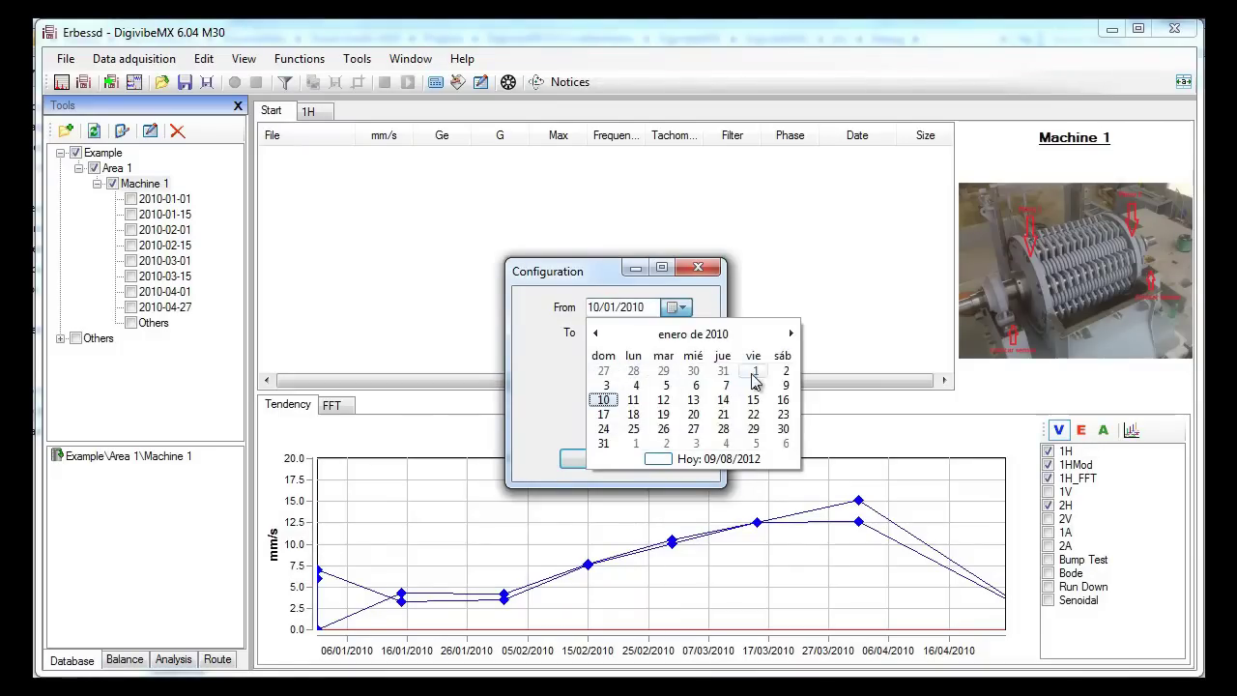
pyautogui.click(756, 371)
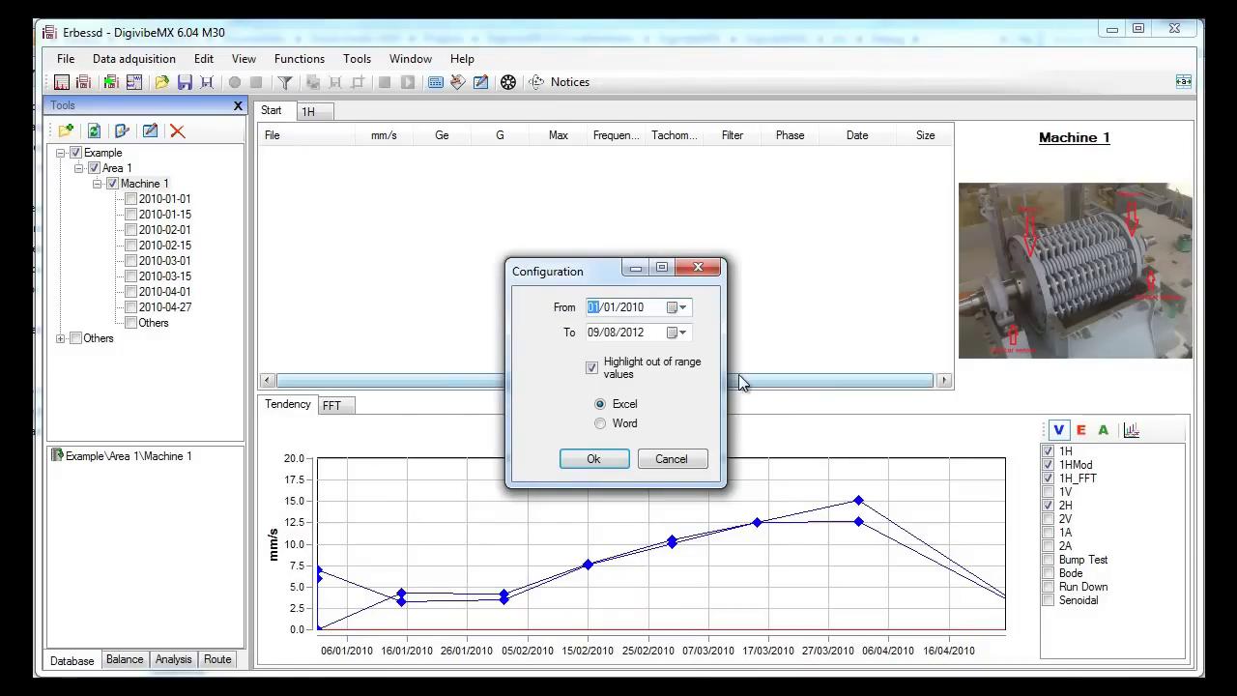
pyautogui.click(593, 460)
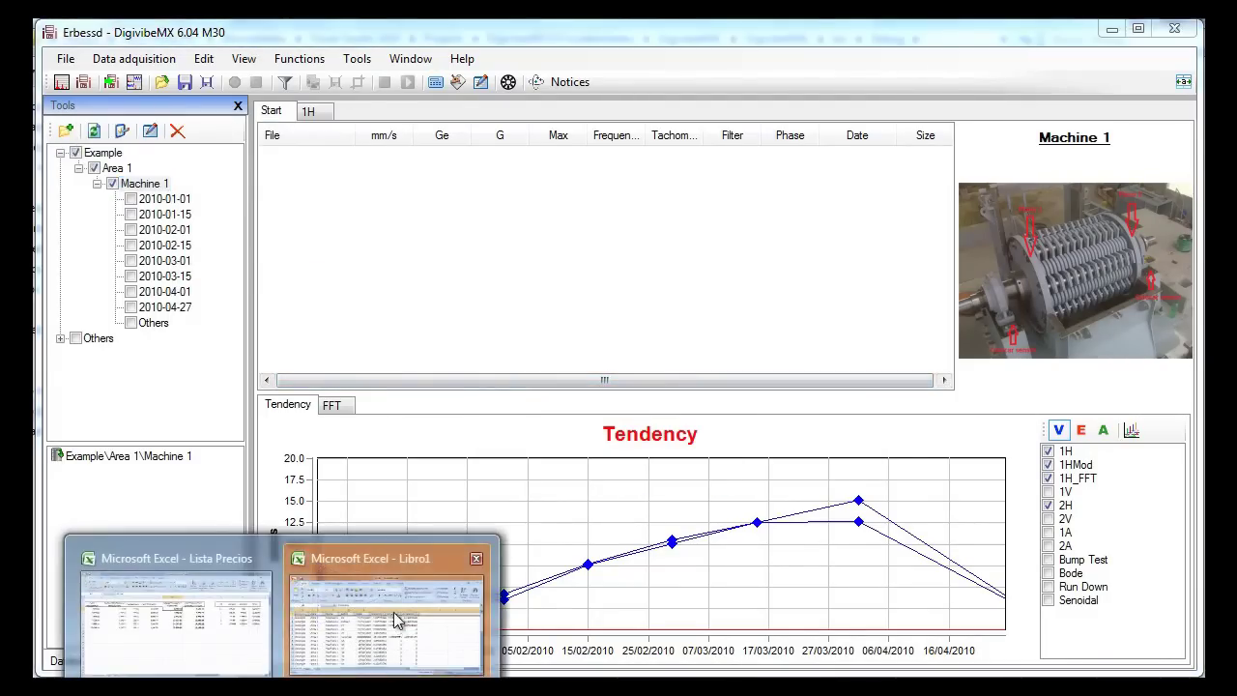
# Step: Bring the Libro1 workbook forward, enlarge its window and widen the Date column to show full dates
pyautogui.click(400, 604)
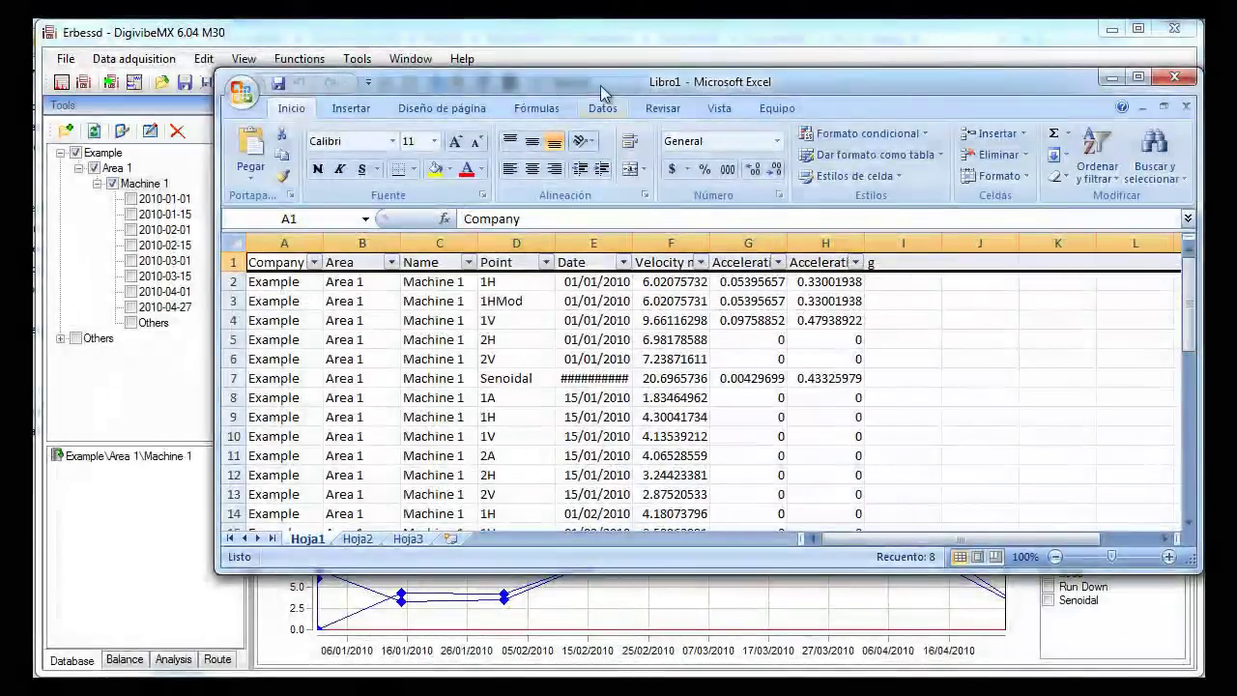
pyautogui.moveTo(593, 91); pyautogui.dragTo(449, 51)
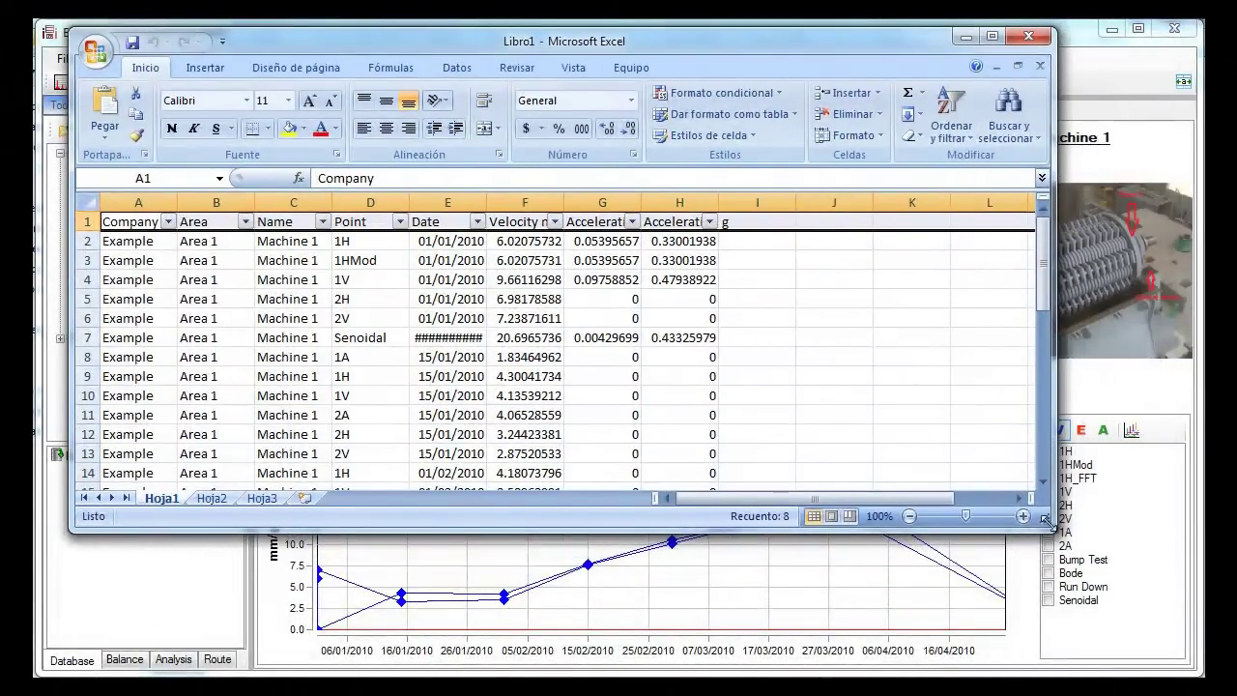
pyautogui.moveTo(1046, 520); pyautogui.dragTo(1175, 662)
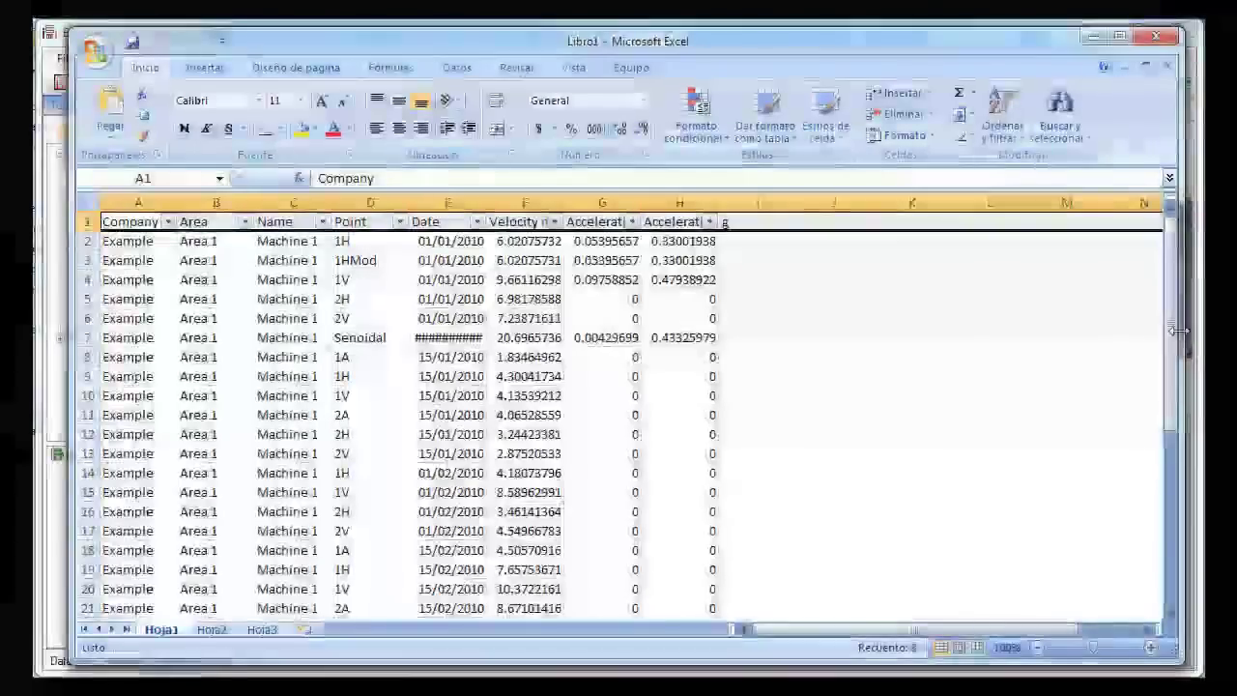
pyautogui.moveTo(1171, 331)
pyautogui.mouseDown()
pyautogui.moveTo(1177, 483)
pyautogui.moveTo(1173, 333)
pyautogui.mouseUp()
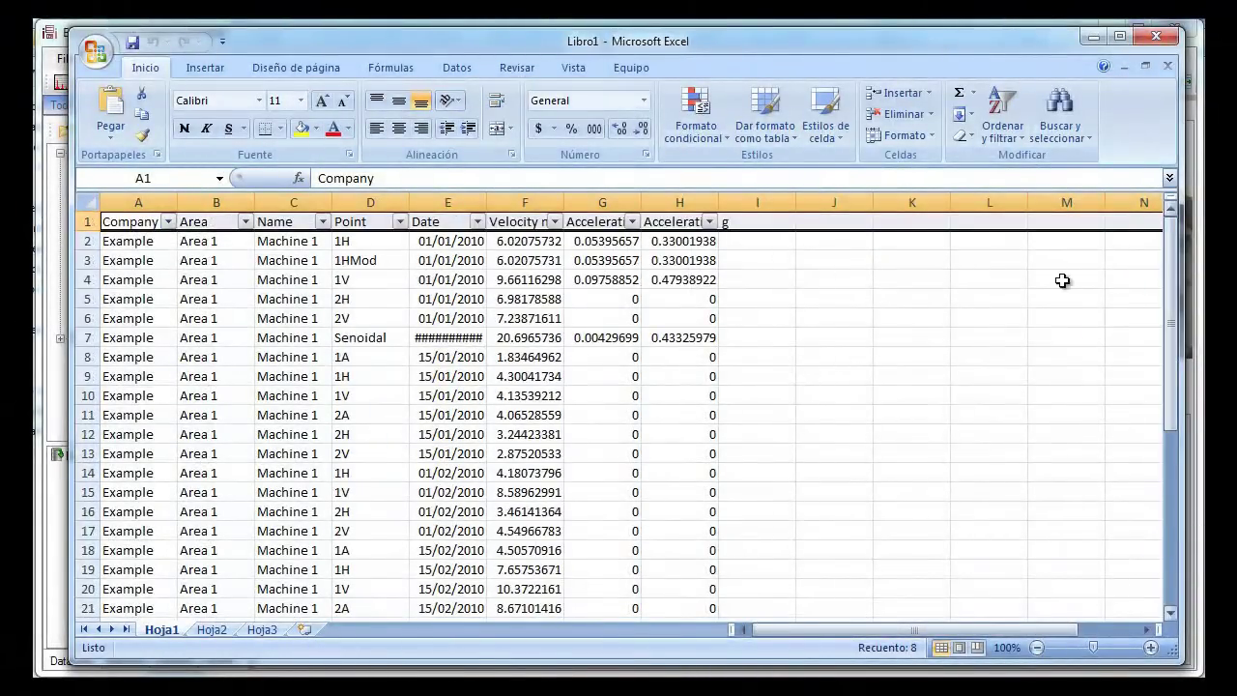
pyautogui.moveTo(486, 202); pyautogui.dragTo(525, 203)
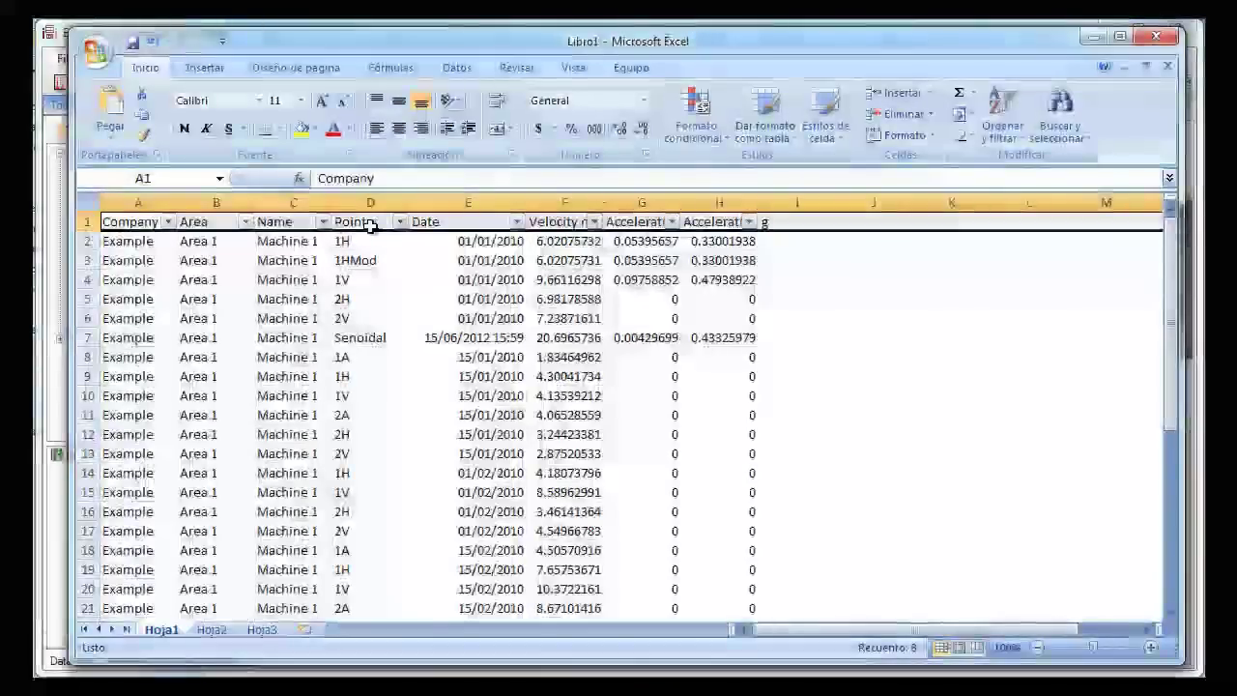
# Step: Filter the Point column to 1H only and check the velocity readings in F2, F9, F19 and F34
pyautogui.click(401, 221)
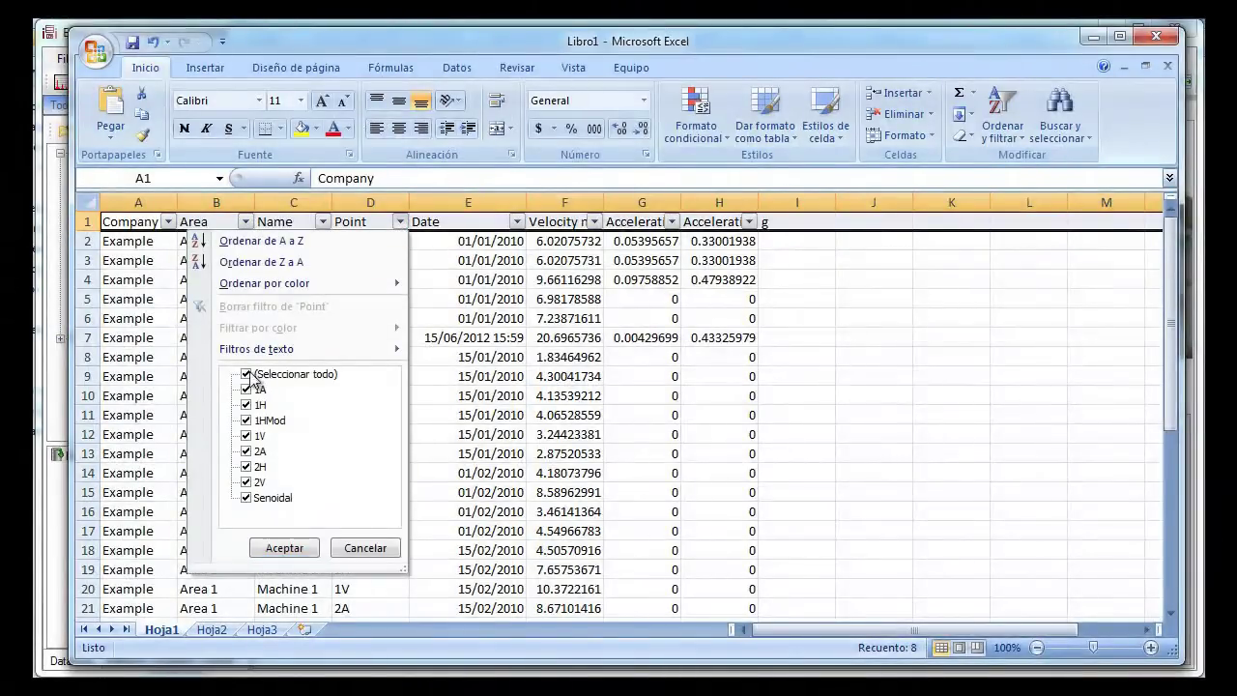
pyautogui.click(250, 375)
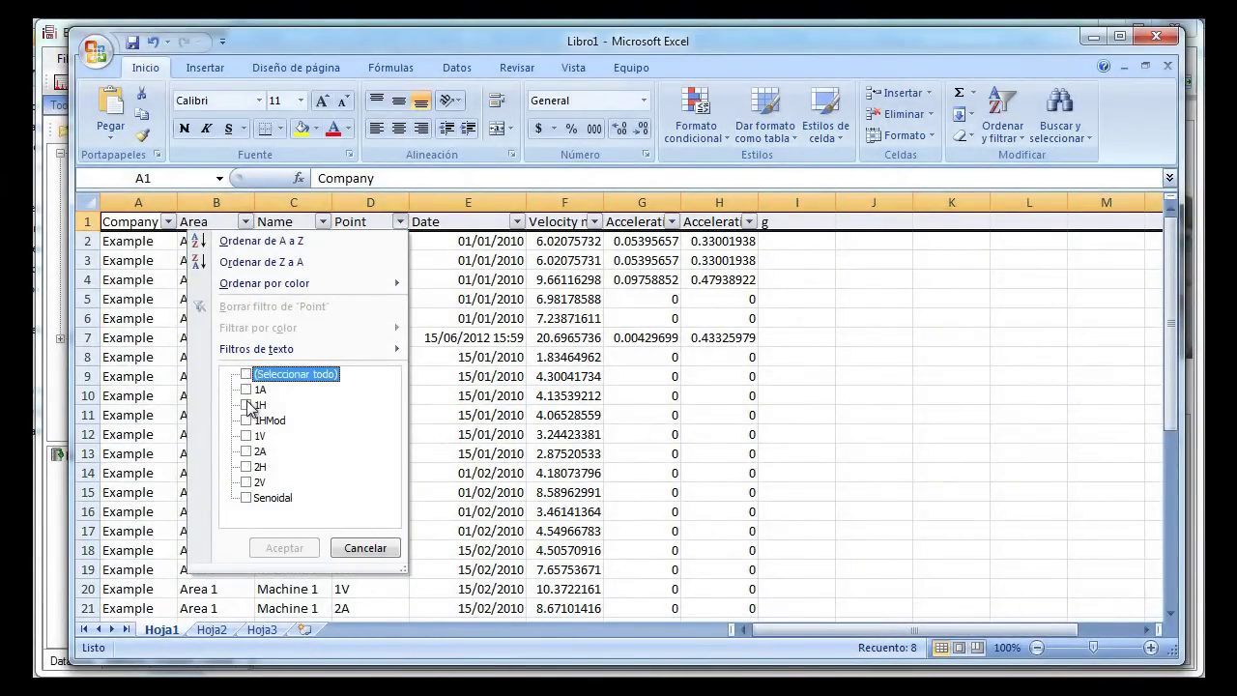
pyautogui.click(247, 405)
pyautogui.click(284, 548)
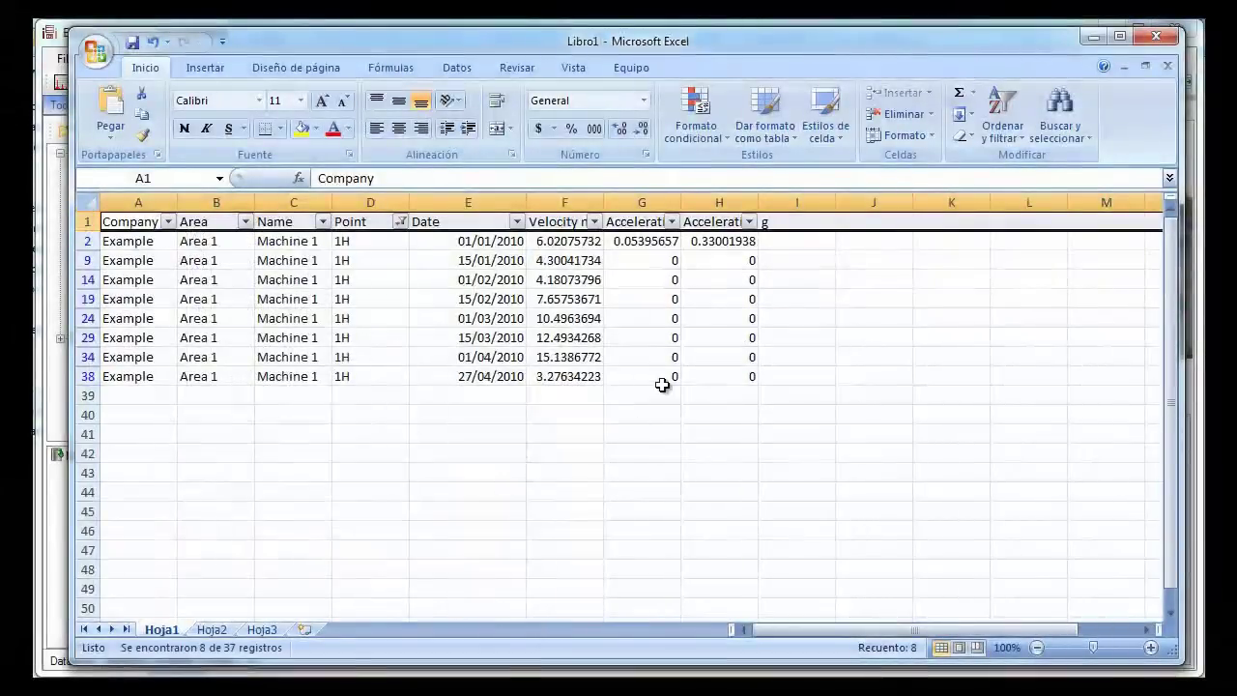
pyautogui.click(580, 242)
pyautogui.click(574, 262)
pyautogui.click(570, 298)
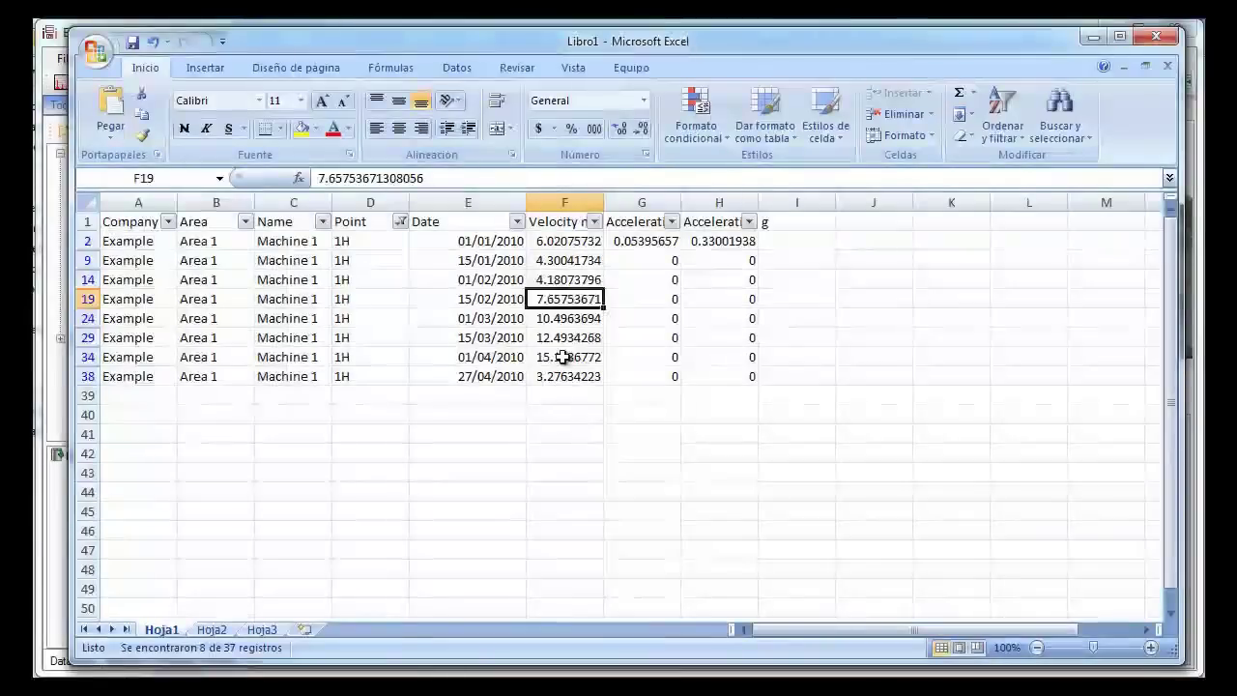
pyautogui.click(565, 357)
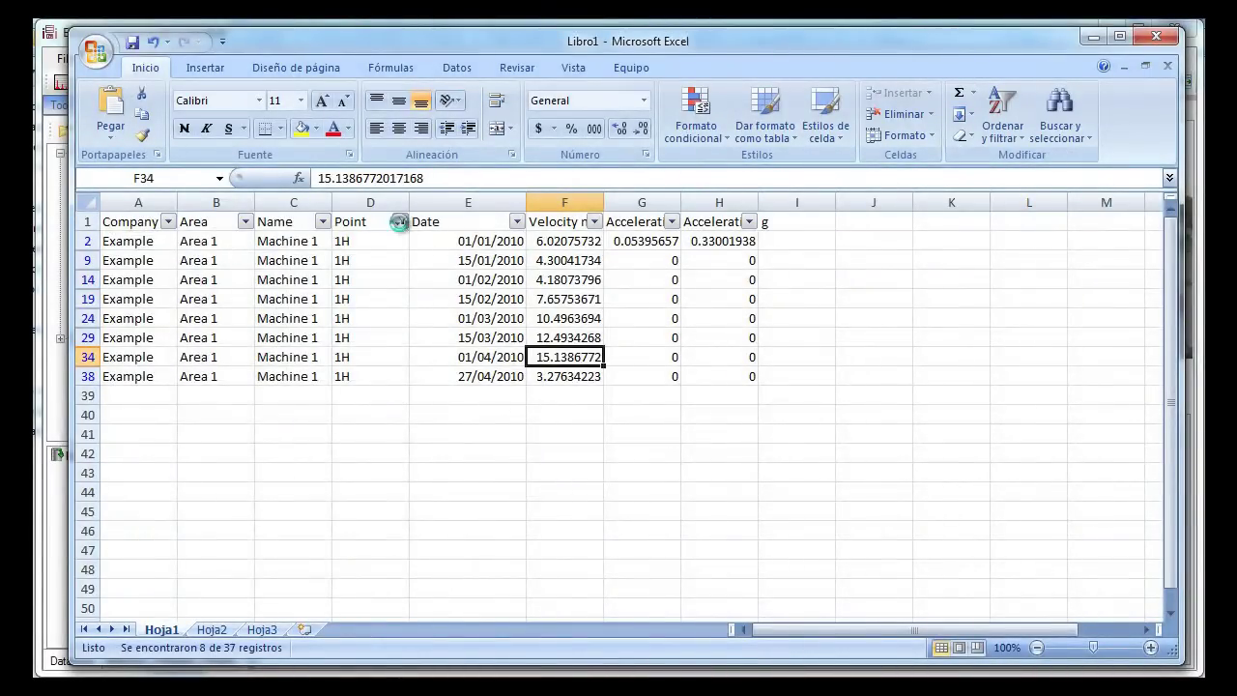
# Step: Restore all Point values, then close Libro1 without saving
pyautogui.click(400, 222)
pyautogui.click(300, 376)
pyautogui.click(290, 549)
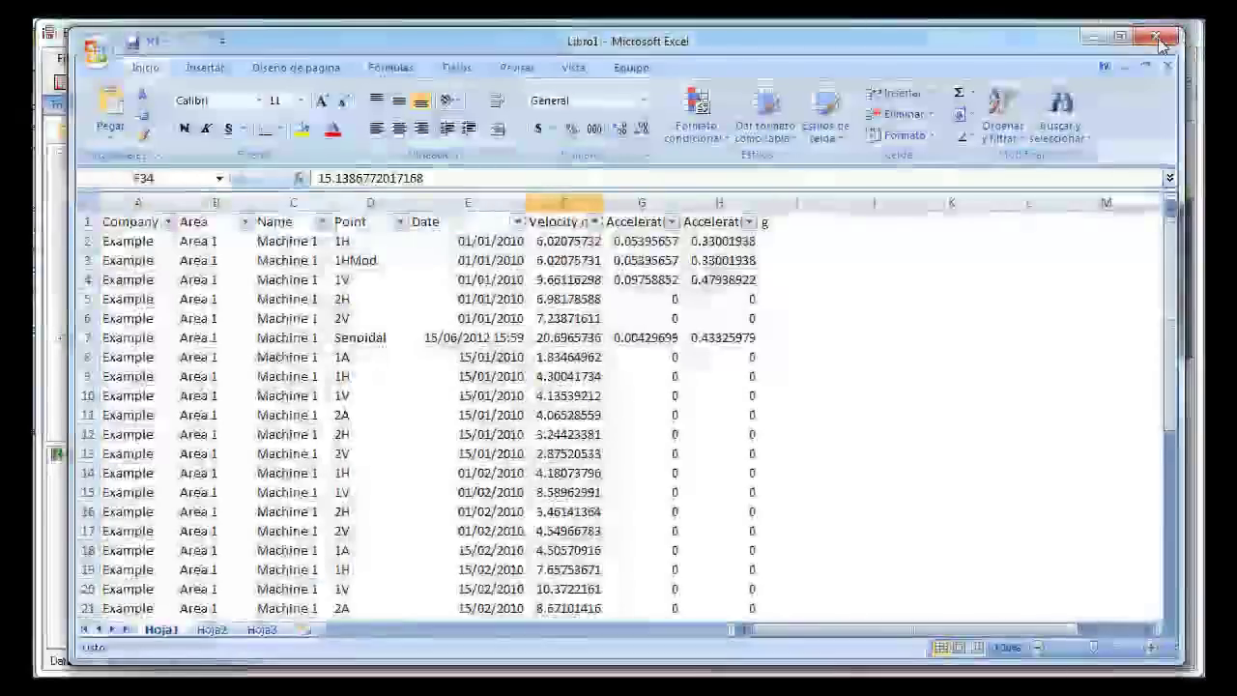
pyautogui.click(1160, 40)
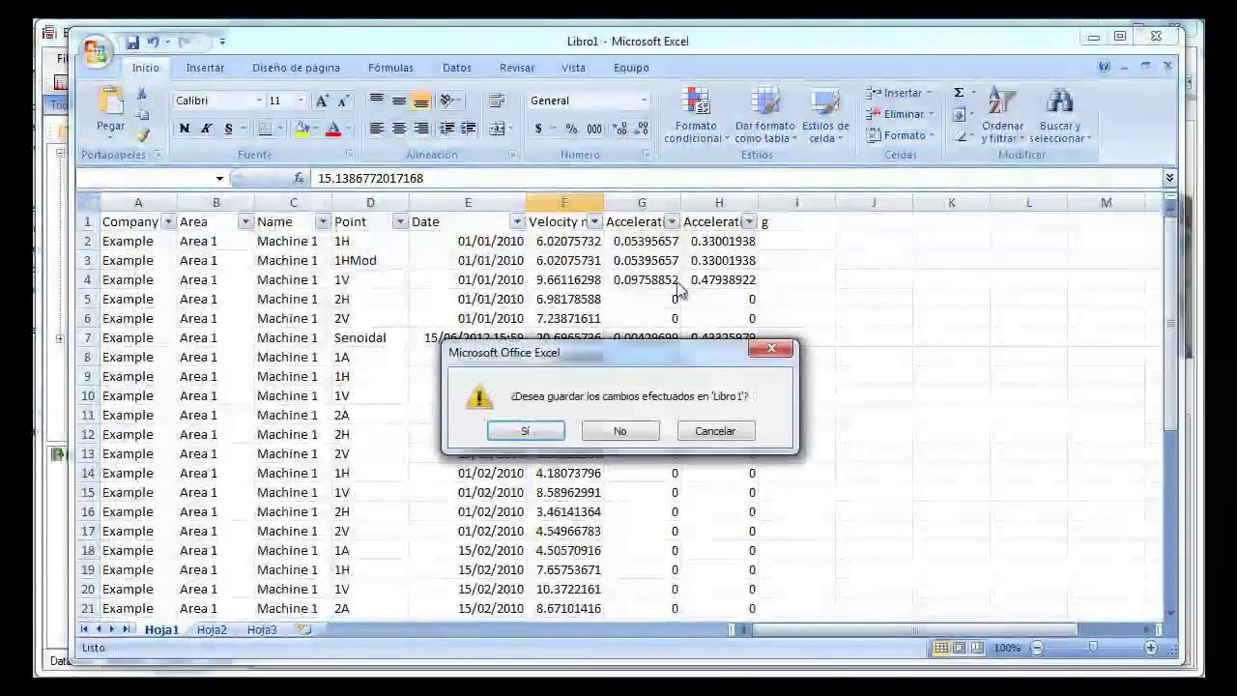
pyautogui.click(649, 434)
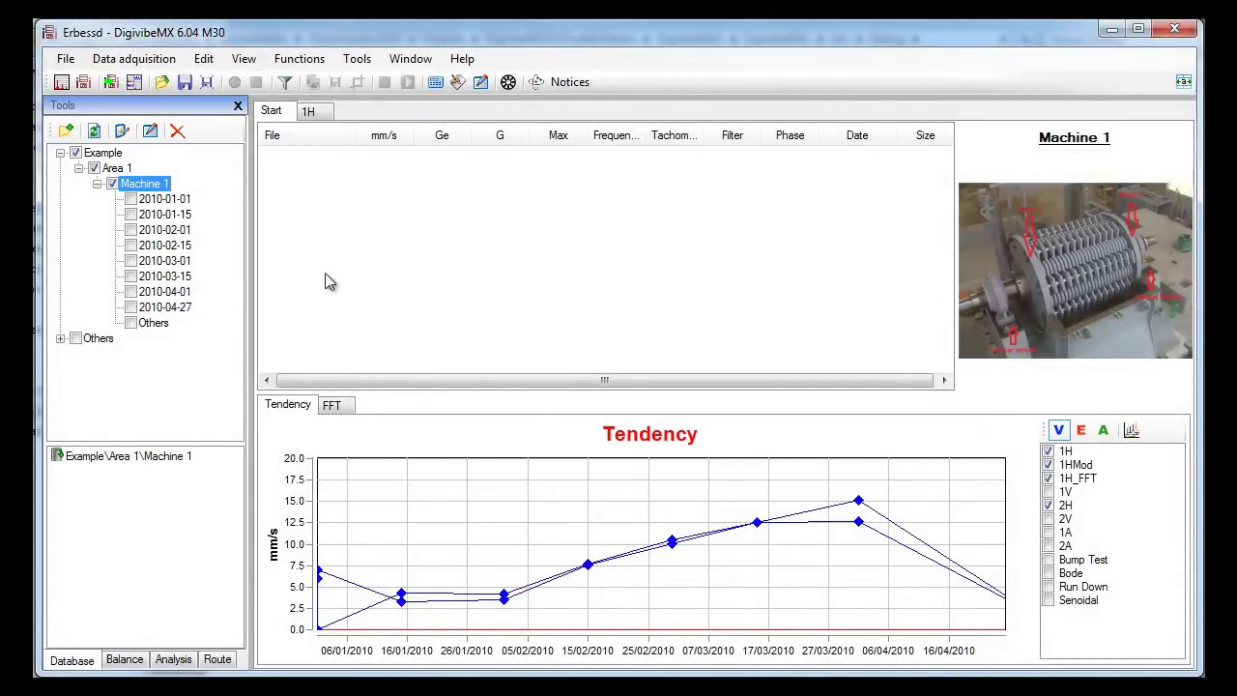
# Step: List Machine 1's Others recordings (Bode, Bump Test, Run Down) and select the Bump Test row
pyautogui.click(152, 325)
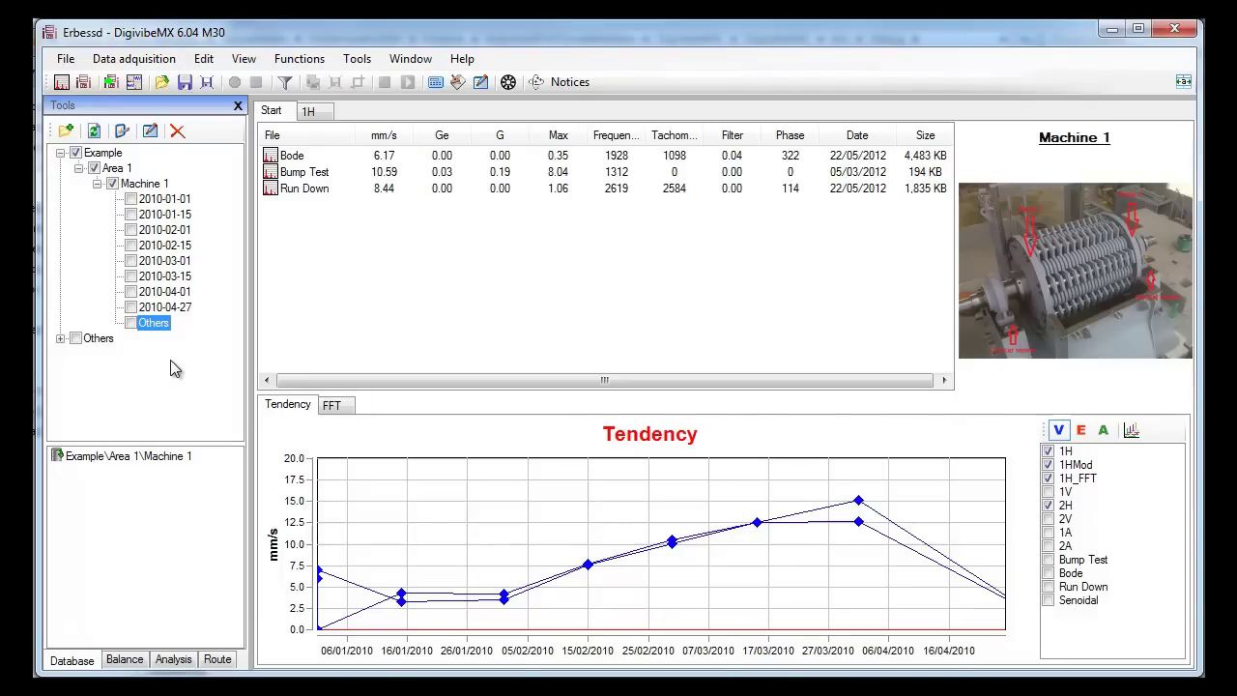
pyautogui.click(295, 194)
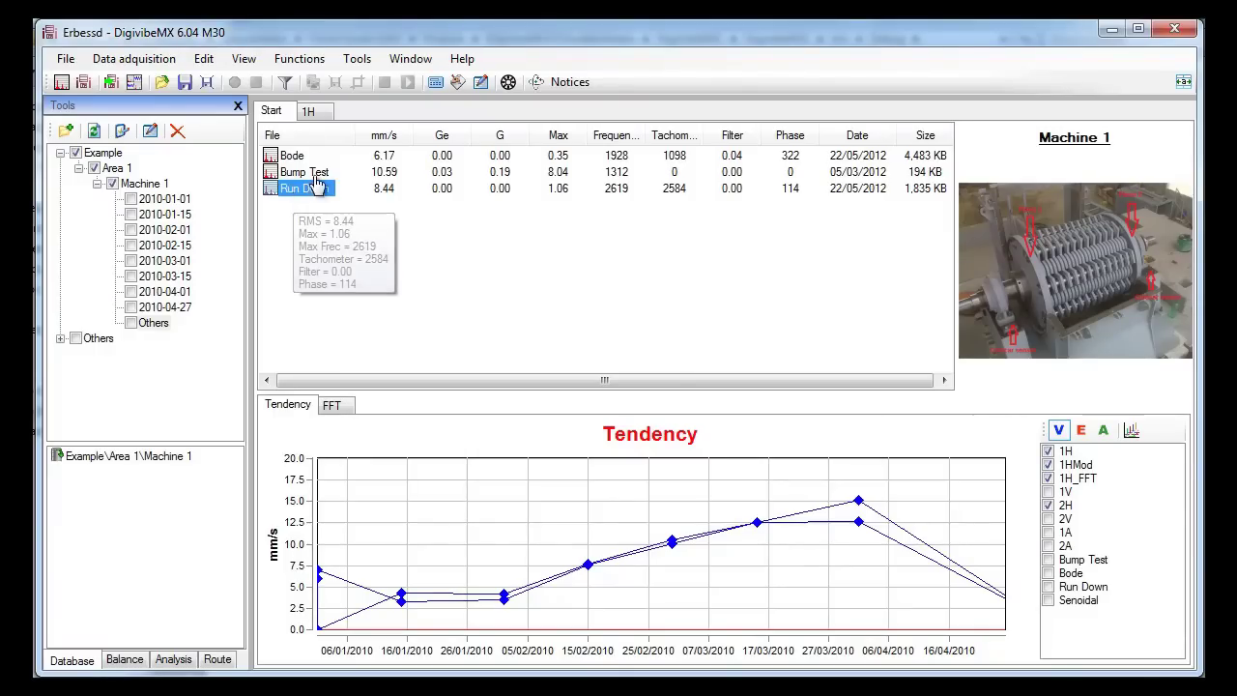
pyautogui.click(314, 175)
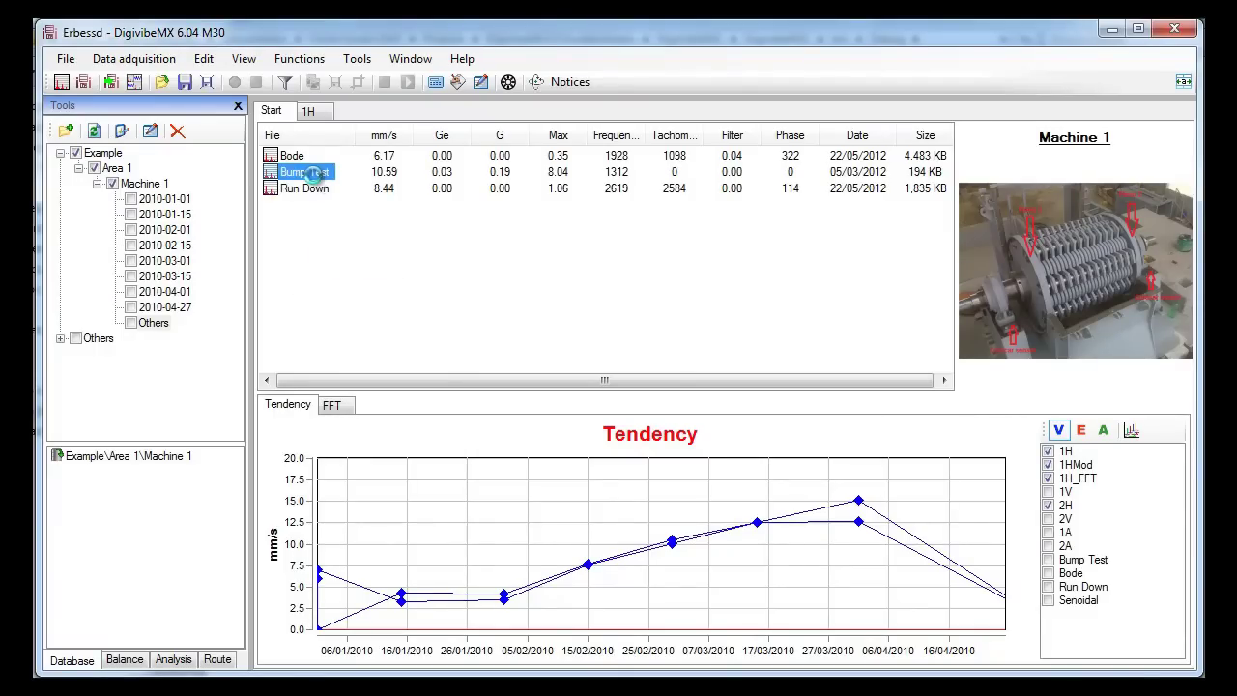
# Step: Open the Bump Test recording, zoom its spectrum to 0–38000 CPM and its waveform to the 1.52–3.05 s ring-down
pyautogui.doubleClick(310, 172)
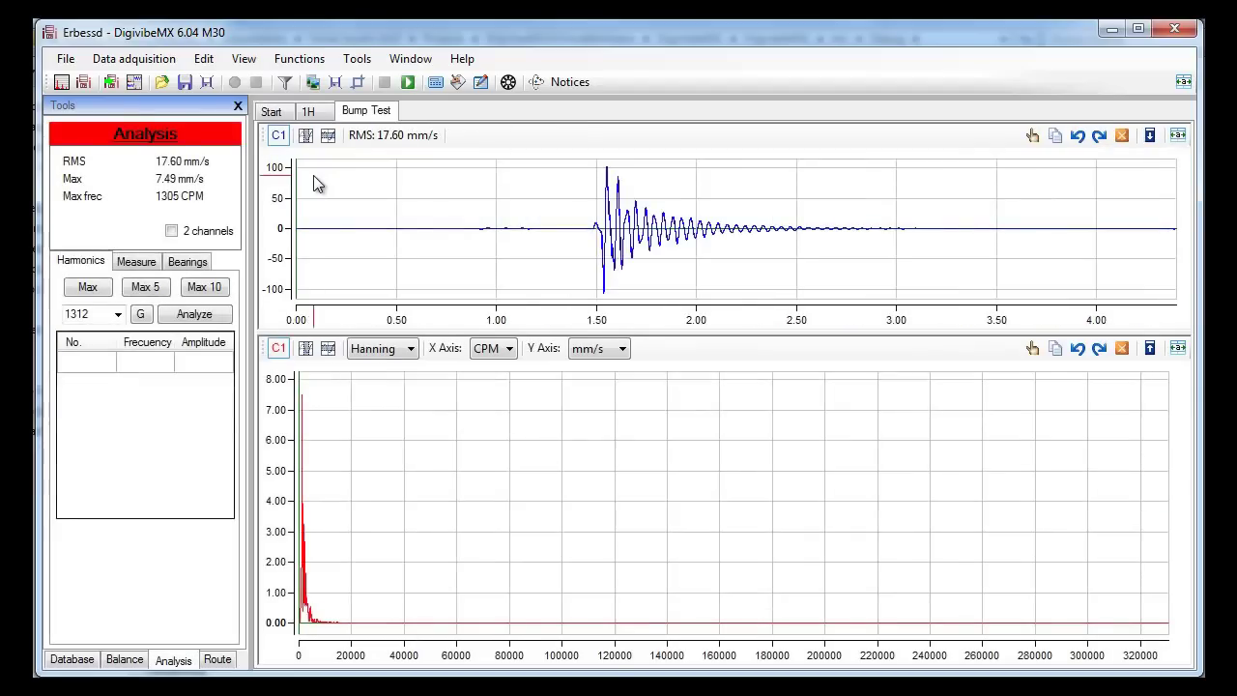
pyautogui.moveTo(399, 489); pyautogui.dragTo(245, 462)
pyautogui.click(602, 201)
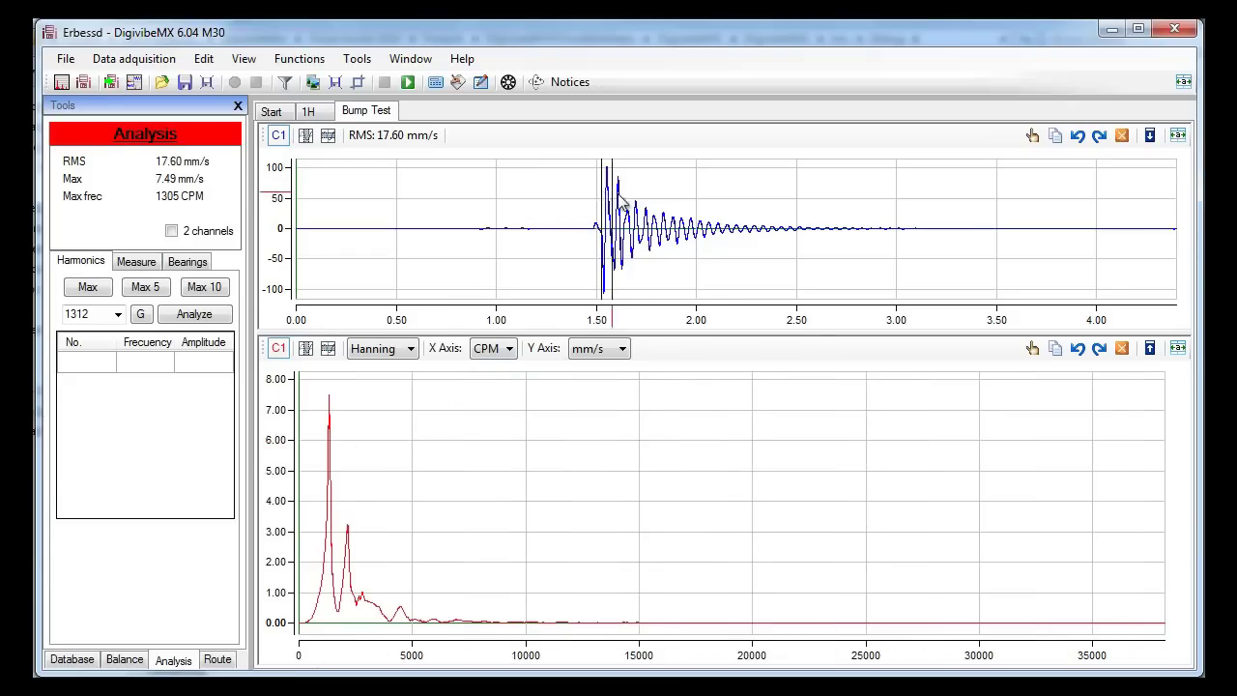
pyautogui.click(907, 240)
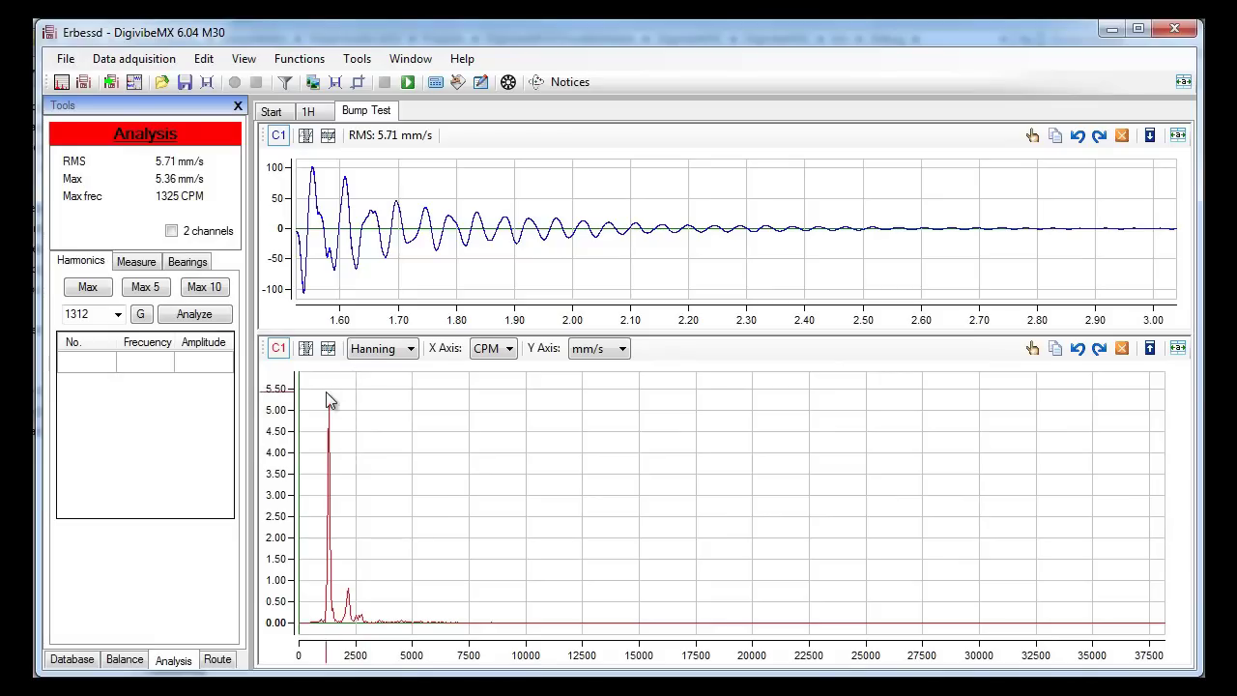
# Step: Zoom the spectrum to 0–7000 CPM and try the Rect window before returning to Hanning
pyautogui.moveTo(326, 391); pyautogui.dragTo(457, 464)
pyautogui.click(403, 351)
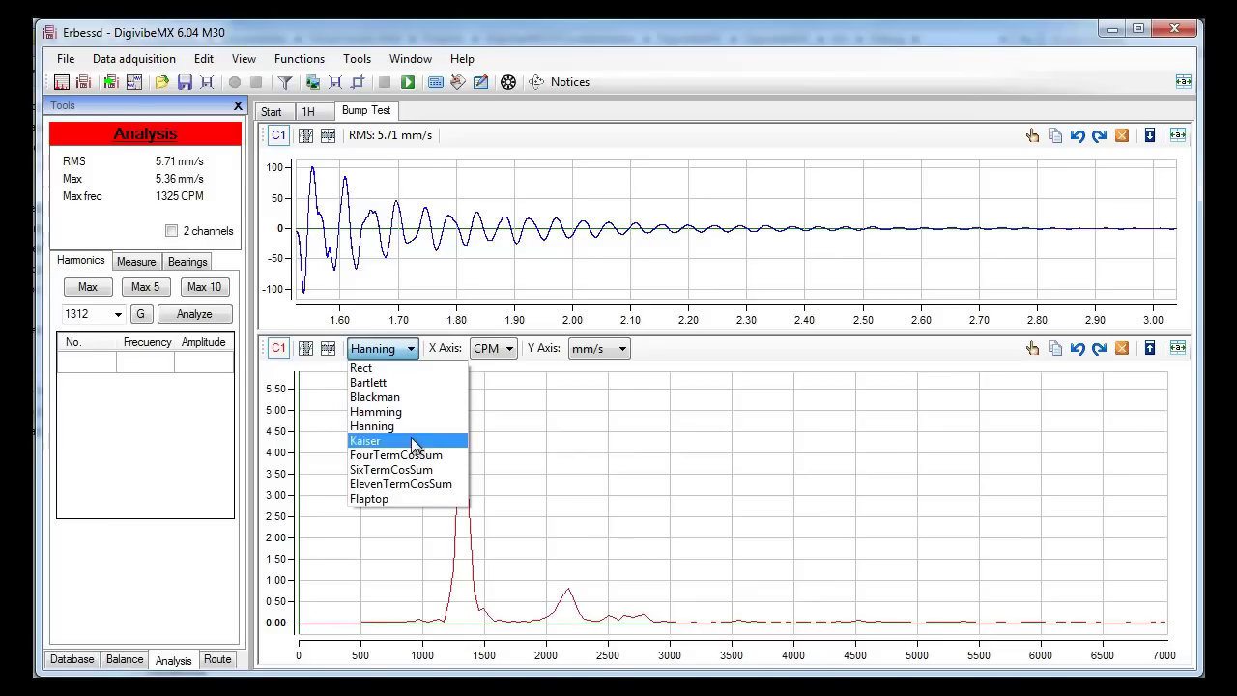
pyautogui.click(414, 369)
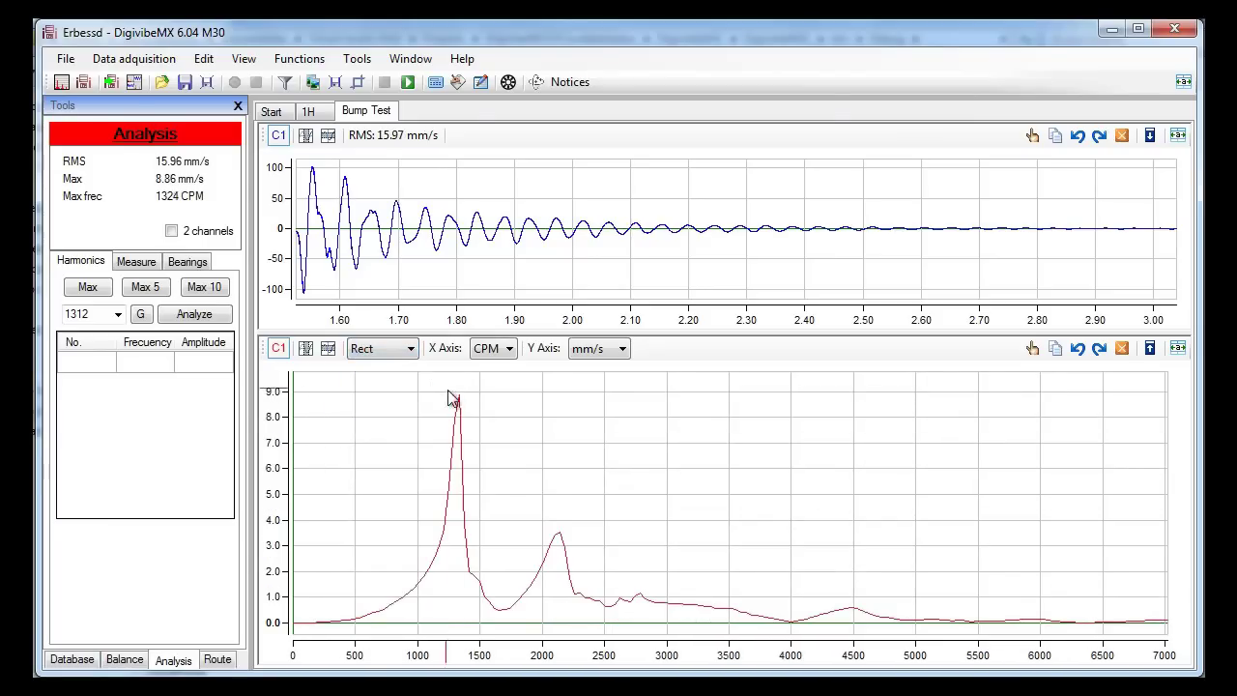
pyautogui.click(414, 349)
pyautogui.click(414, 426)
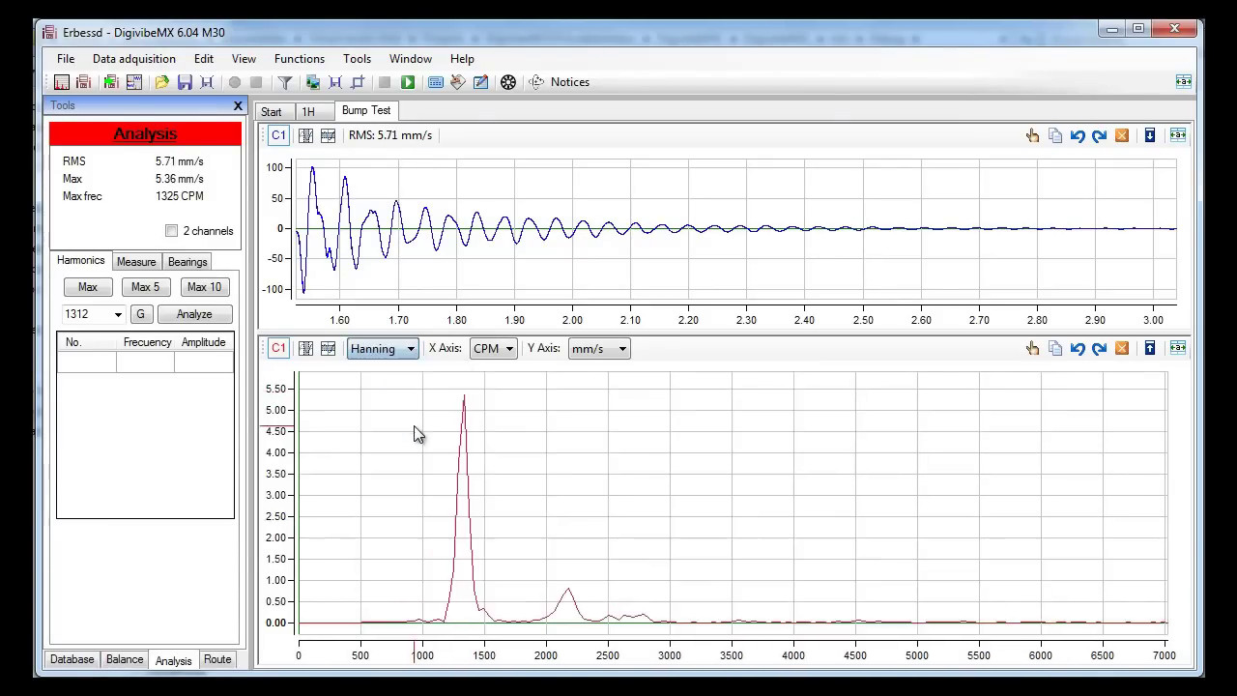
# Step: Label the spectrum peak '1325.2 CPM Natural Frequency' and copy the plot to the clipboard
pyautogui.rightClick(465, 398)
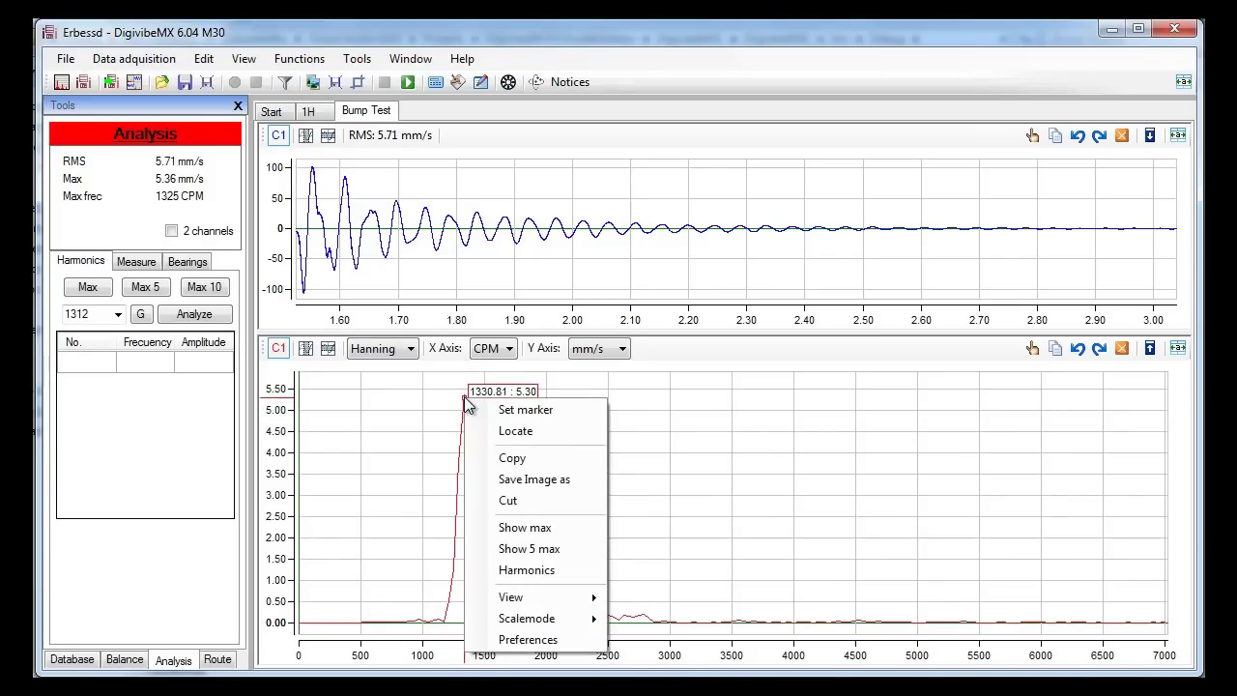
pyautogui.click(507, 433)
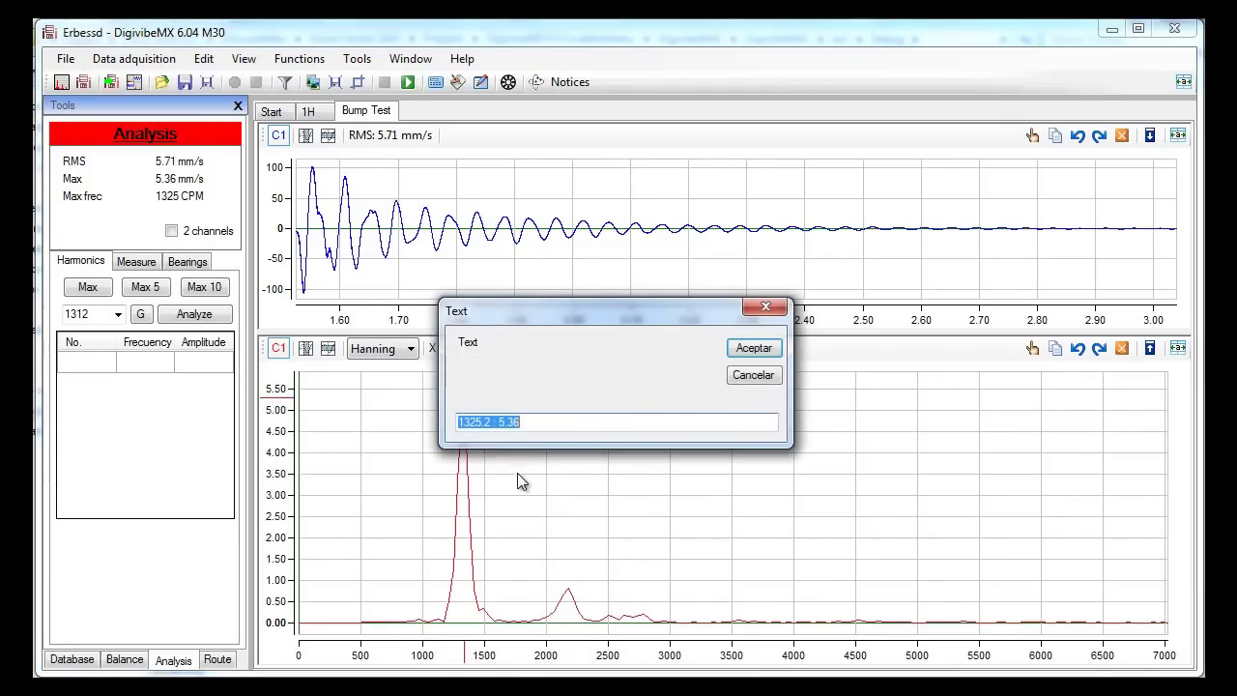
pyautogui.click(536, 422)
pyautogui.moveTo(505, 422); pyautogui.dragTo(496, 423)
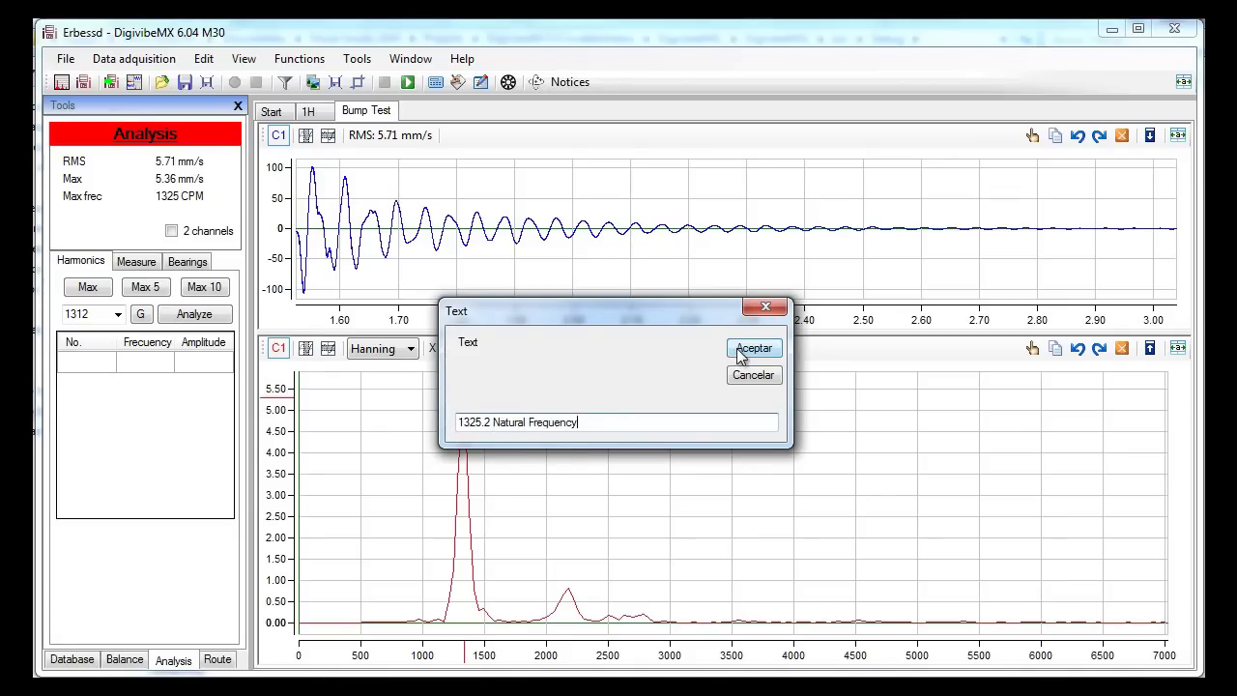
pyautogui.write('CPM')
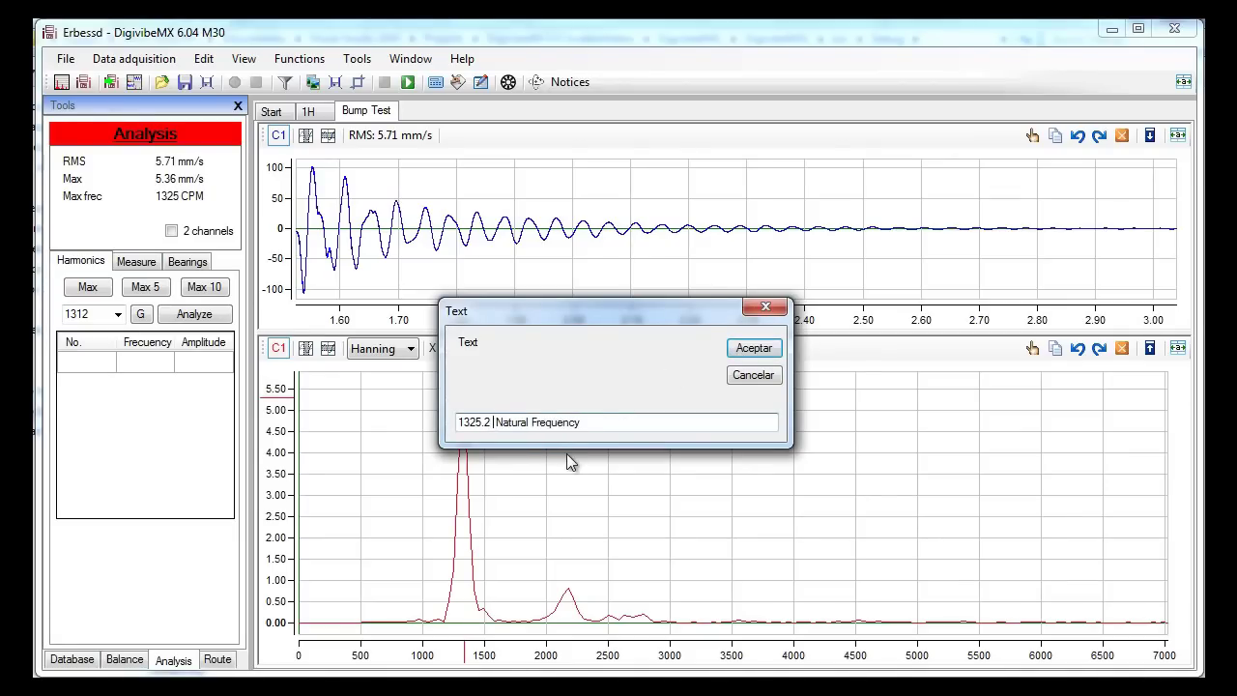
pyautogui.click(770, 351)
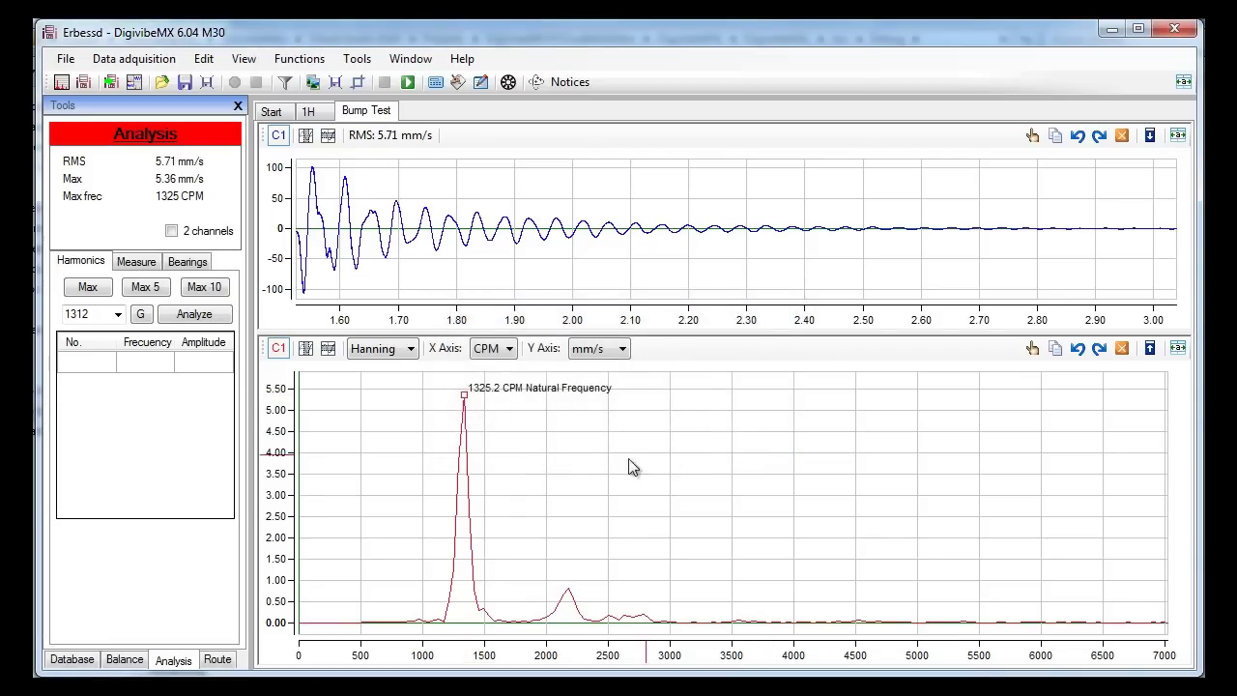
pyautogui.rightClick(586, 460)
pyautogui.click(663, 522)
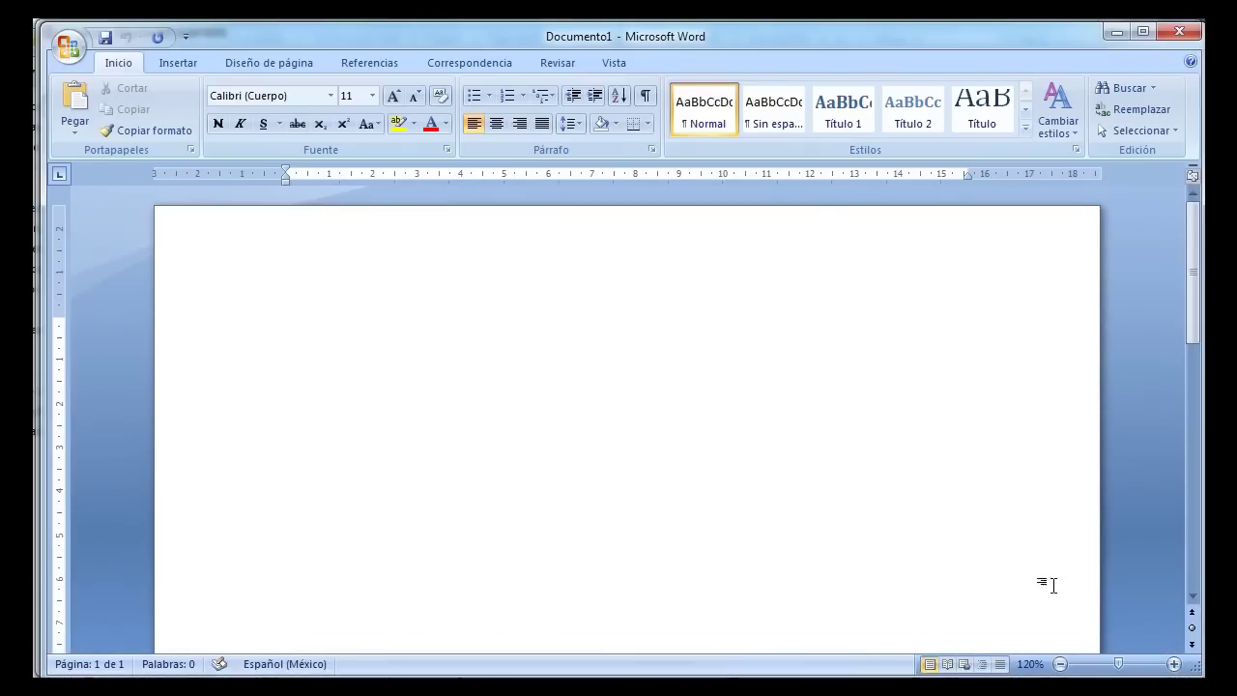
# Step: Paste the labelled bump-test spectrum into the blank Word document, then close Word
pyautogui.rightClick(376, 320)
pyautogui.click(458, 376)
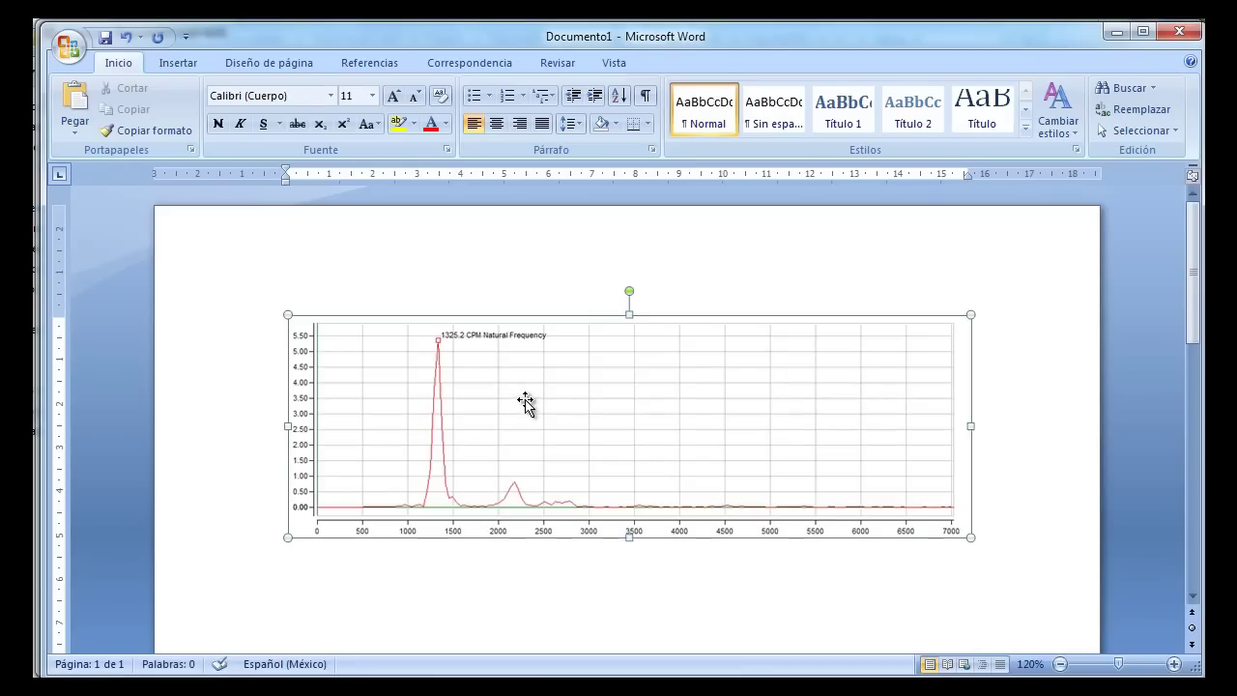
pyautogui.click(527, 406)
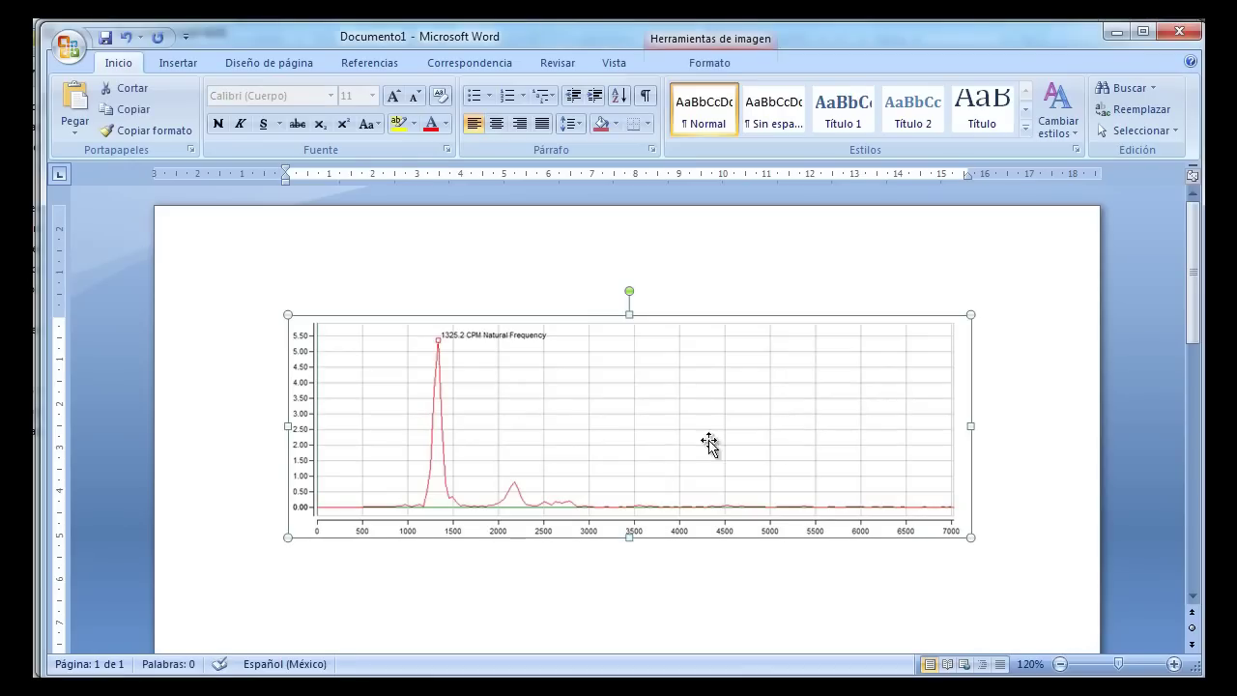
pyautogui.click(1171, 47)
# Step: Discard the Word document, switch to the 1H measurement and zoom its spectrum to about 0–48000 CPM
pyautogui.click(621, 431)
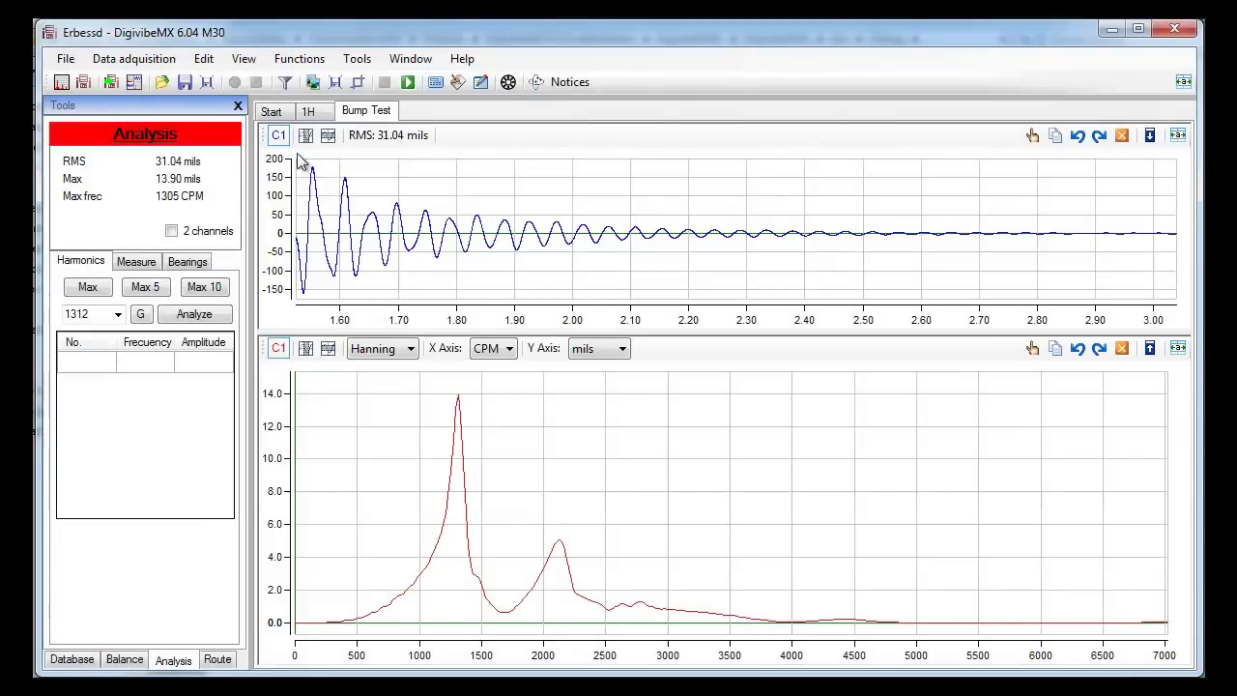
pyautogui.click(309, 112)
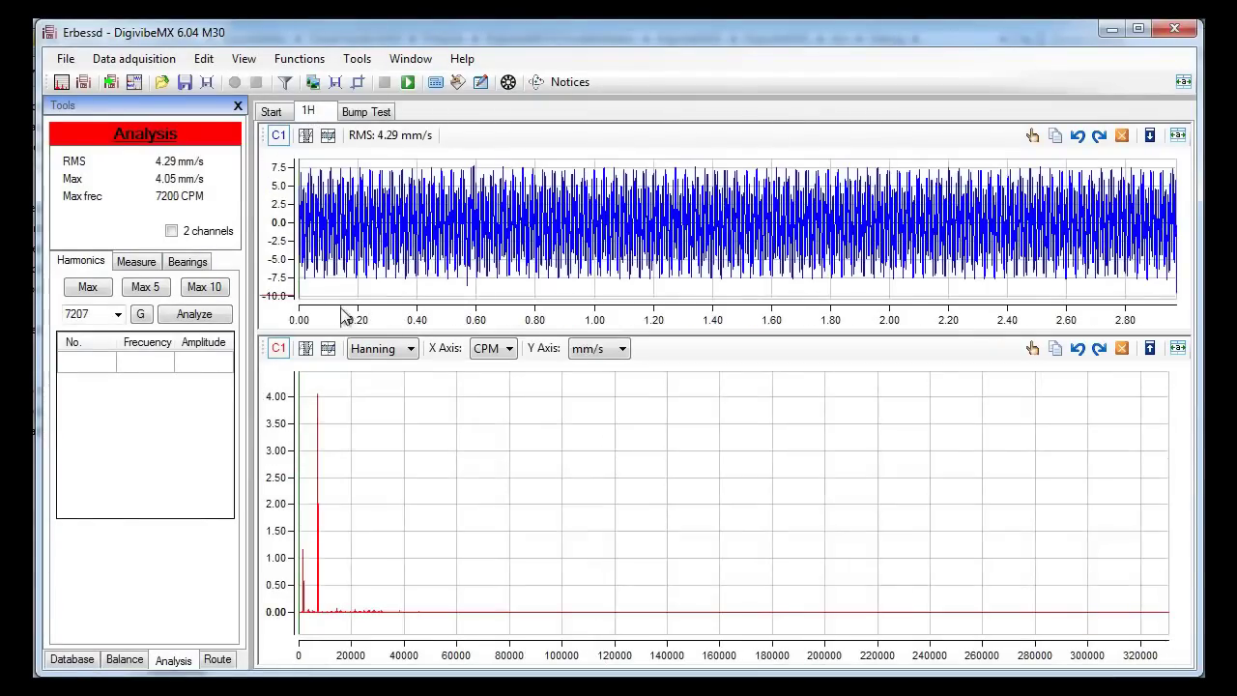
pyautogui.click(623, 349)
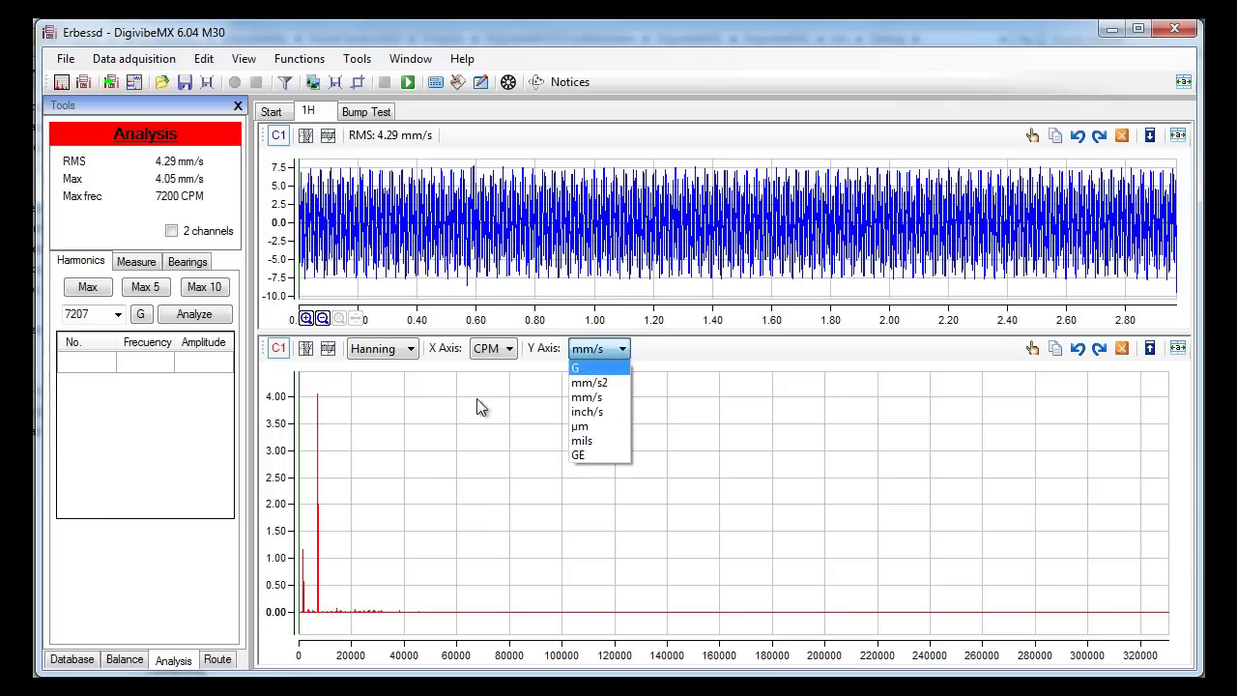
pyautogui.click(429, 550)
pyautogui.moveTo(428, 550); pyautogui.dragTo(299, 539)
# Step: Try G, mm/s2 and inch/s amplitude units, finally settling on GE
pyautogui.click(622, 349)
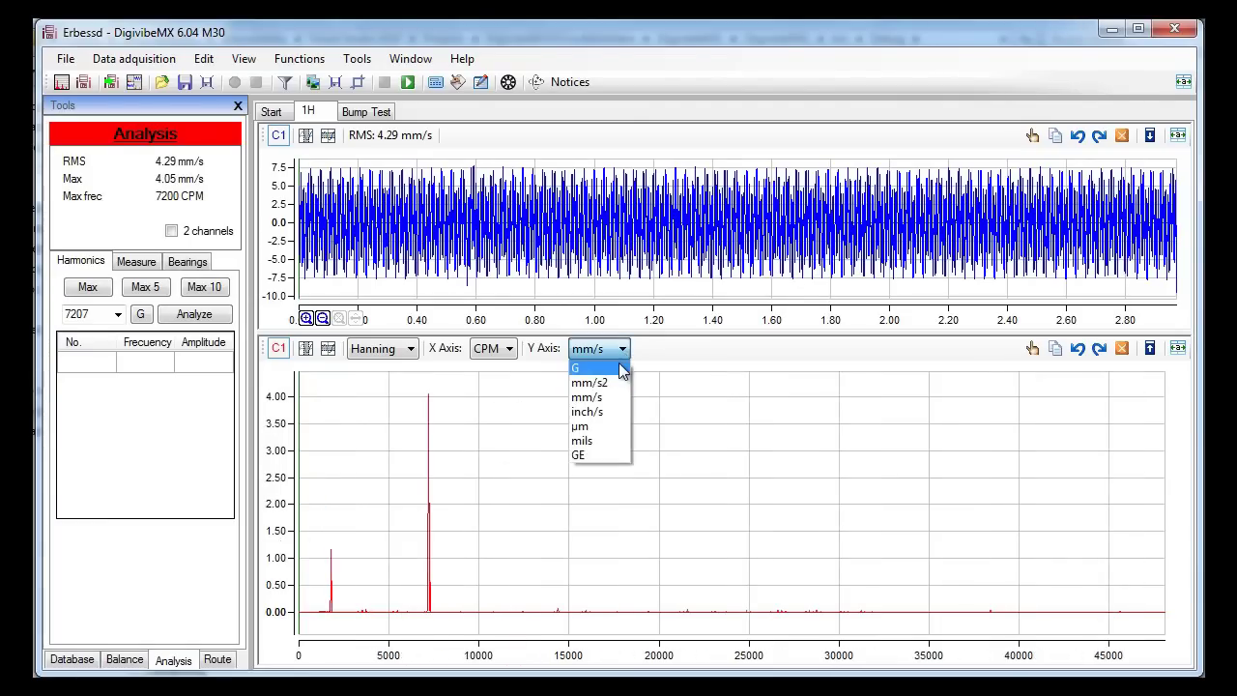
pyautogui.click(620, 374)
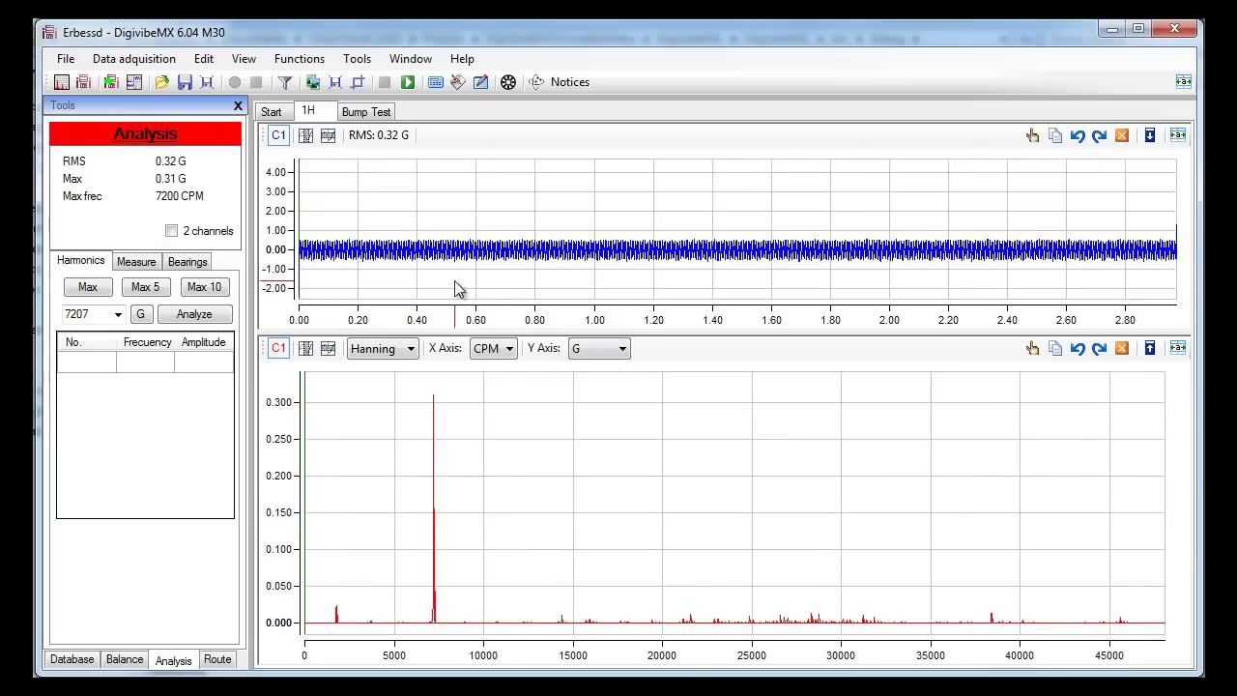
pyautogui.click(622, 349)
pyautogui.click(620, 385)
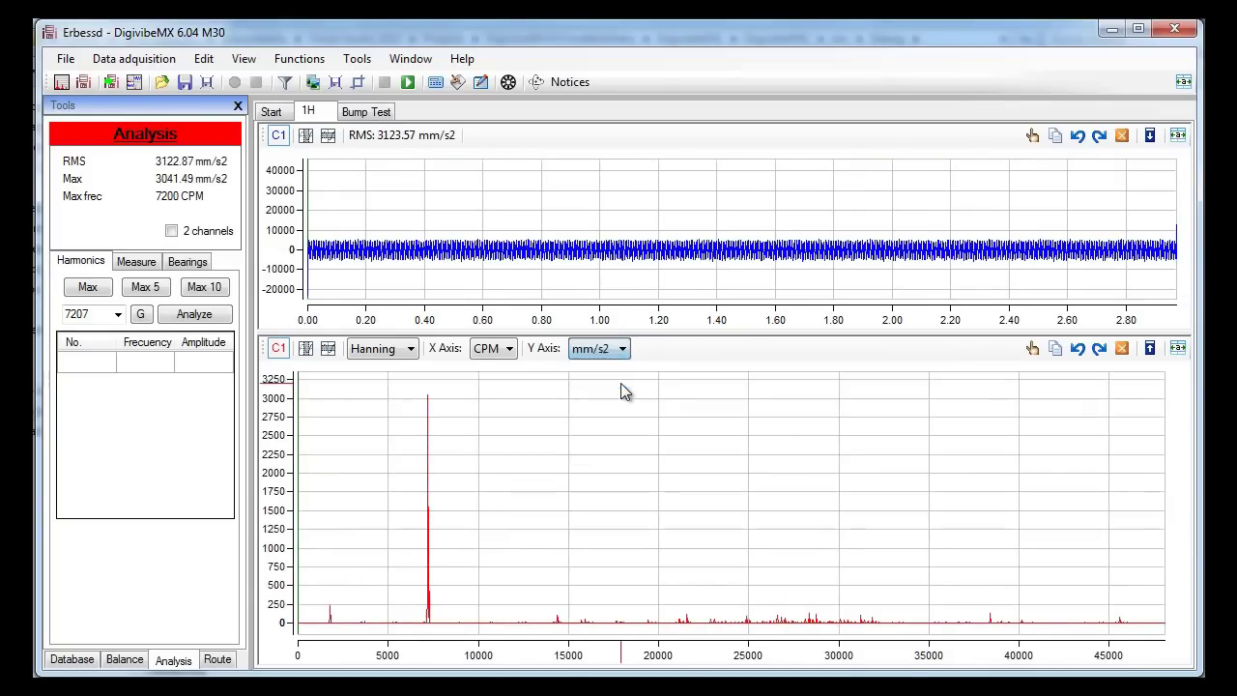
pyautogui.click(618, 349)
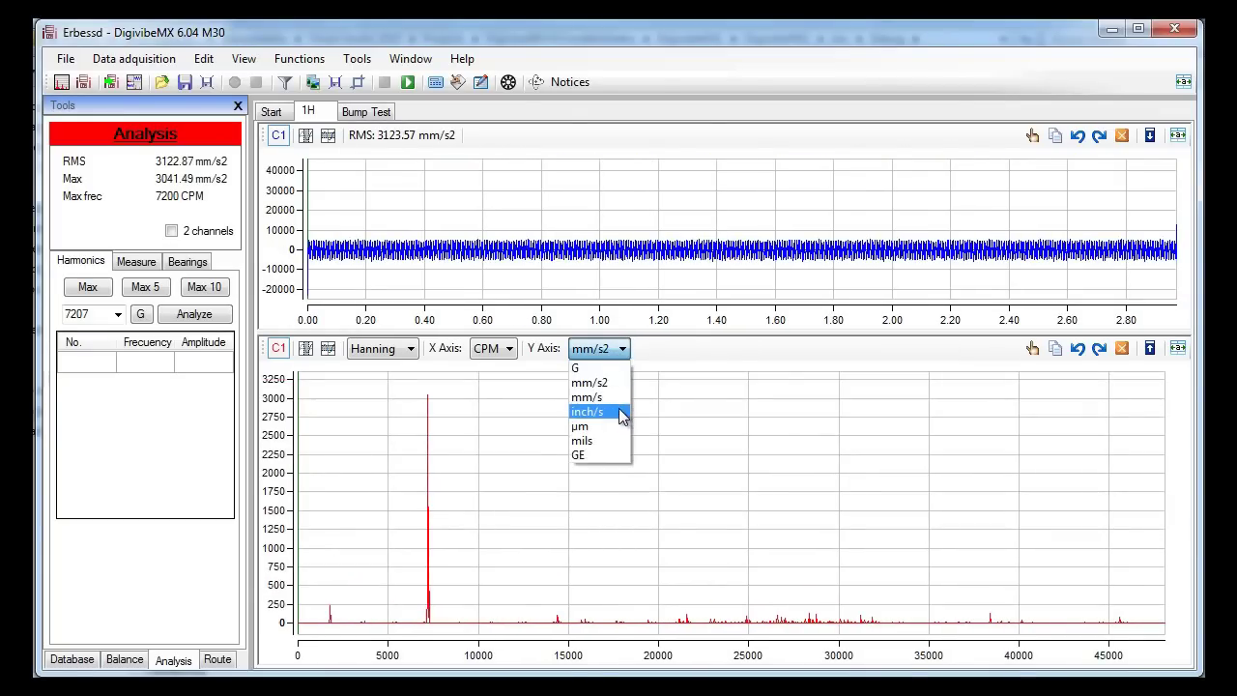
pyautogui.click(620, 411)
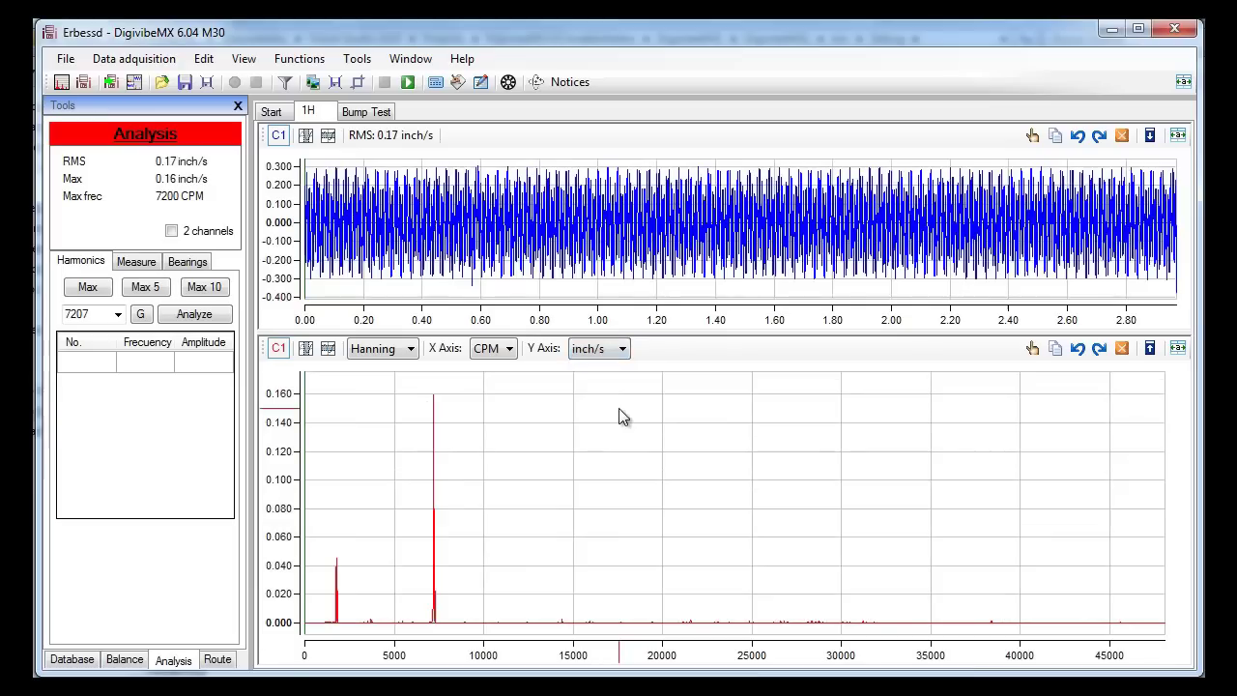
pyautogui.click(623, 350)
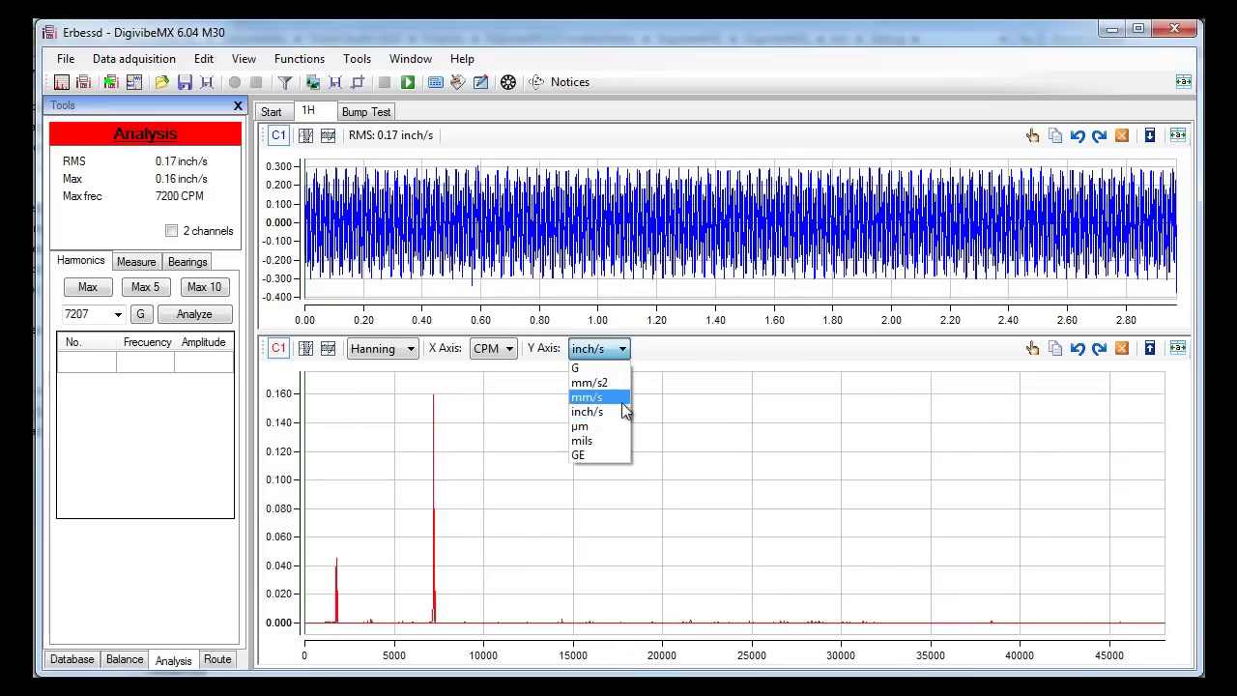
pyautogui.click(625, 458)
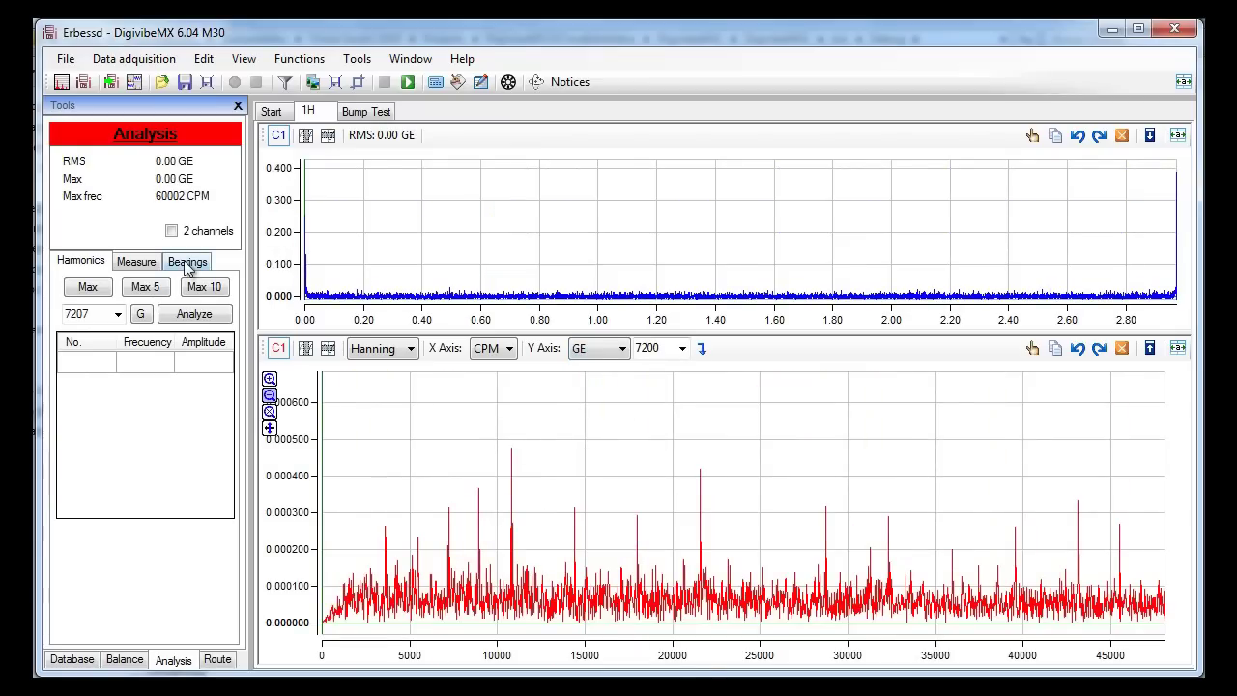
# Step: Mark the five largest GE peaks over 0–320000 CPM, topping at 60000.55 CPM
pyautogui.click(88, 288)
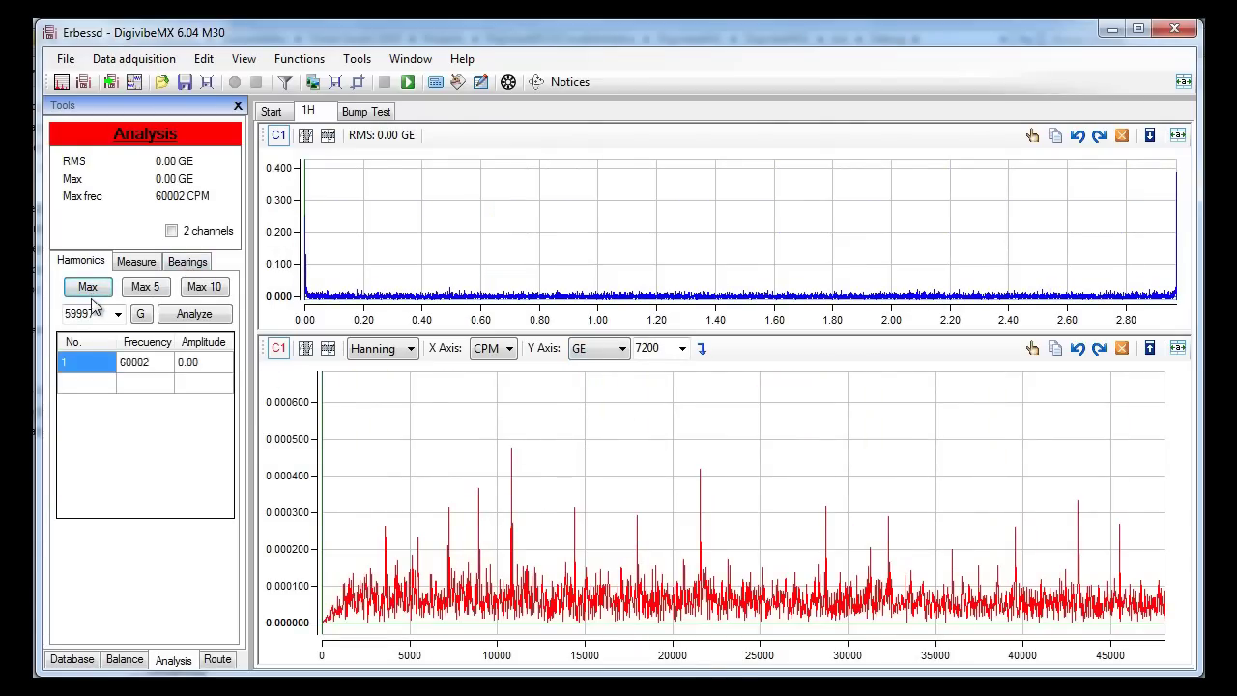
pyautogui.click(1078, 349)
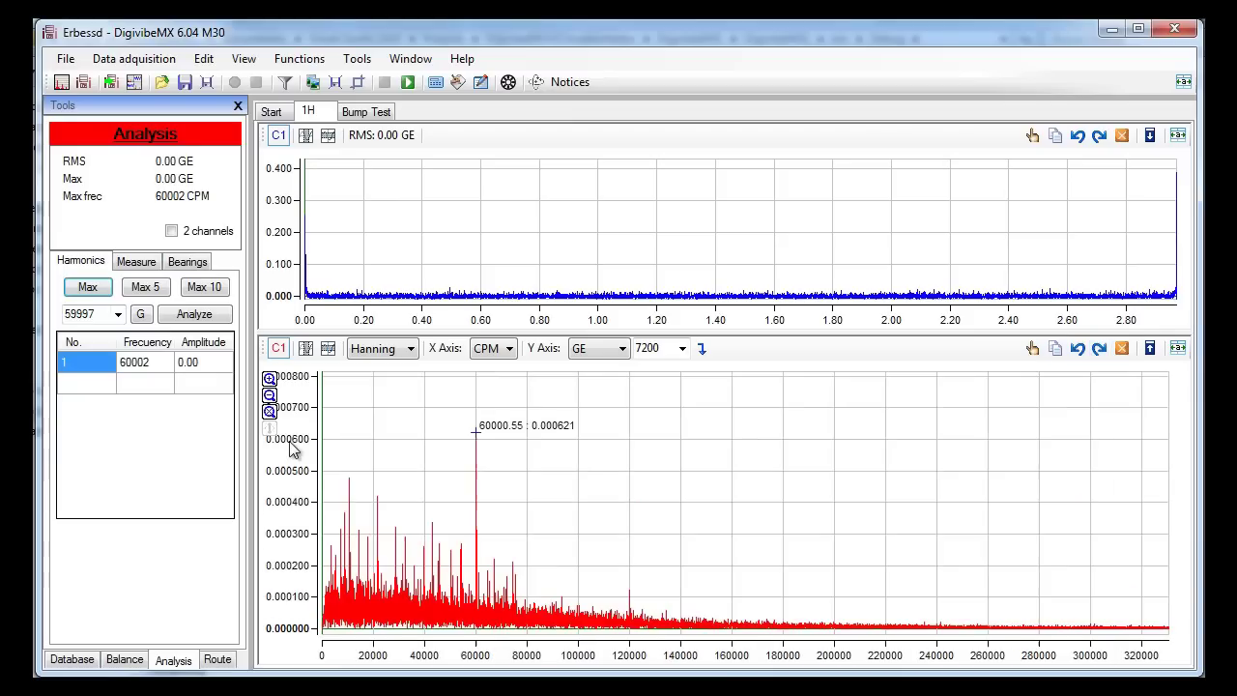
pyautogui.click(146, 288)
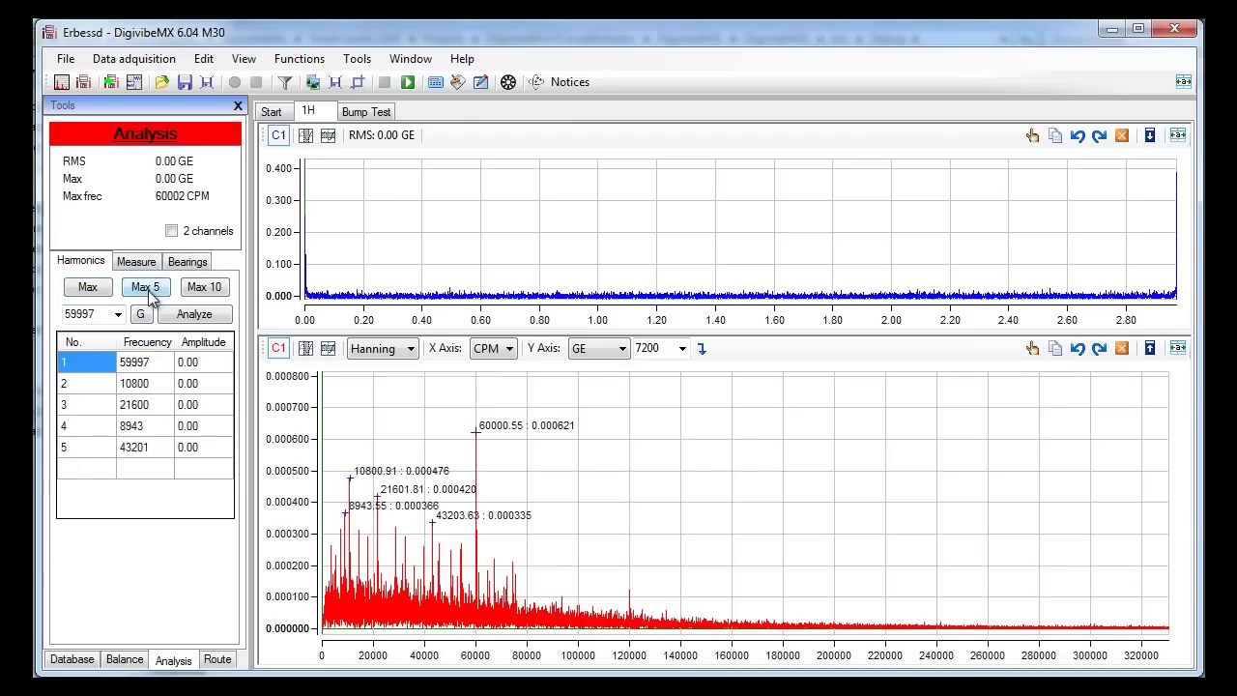